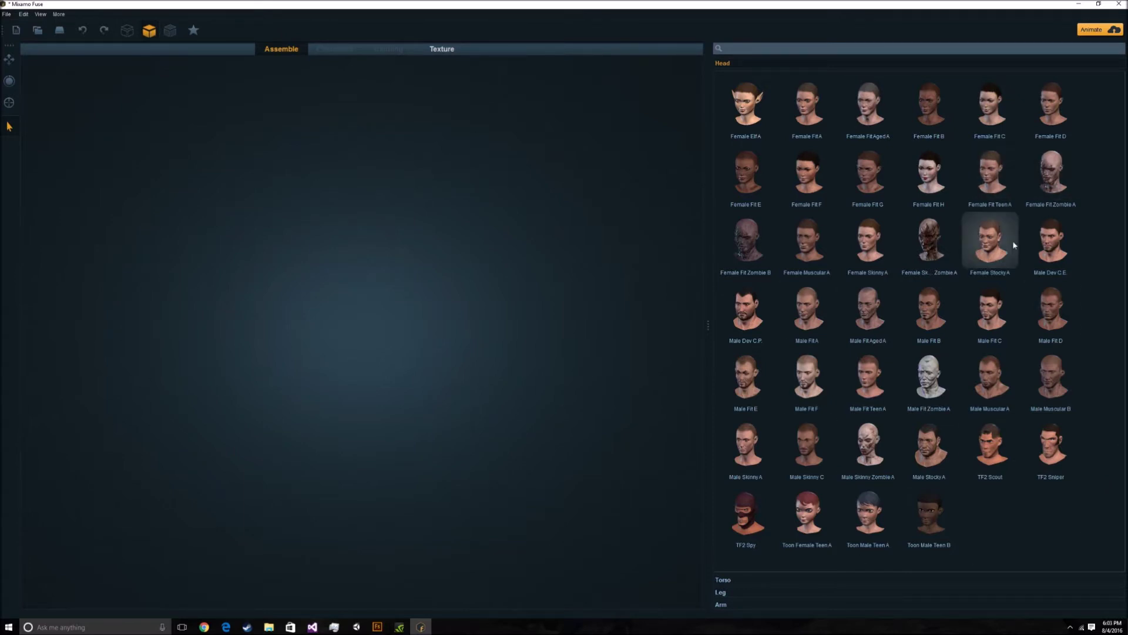
Switch between Adobe Fuse CC and Mixamo Fuse, settling on the assembled skinny zombie.
key("alt+Tab")
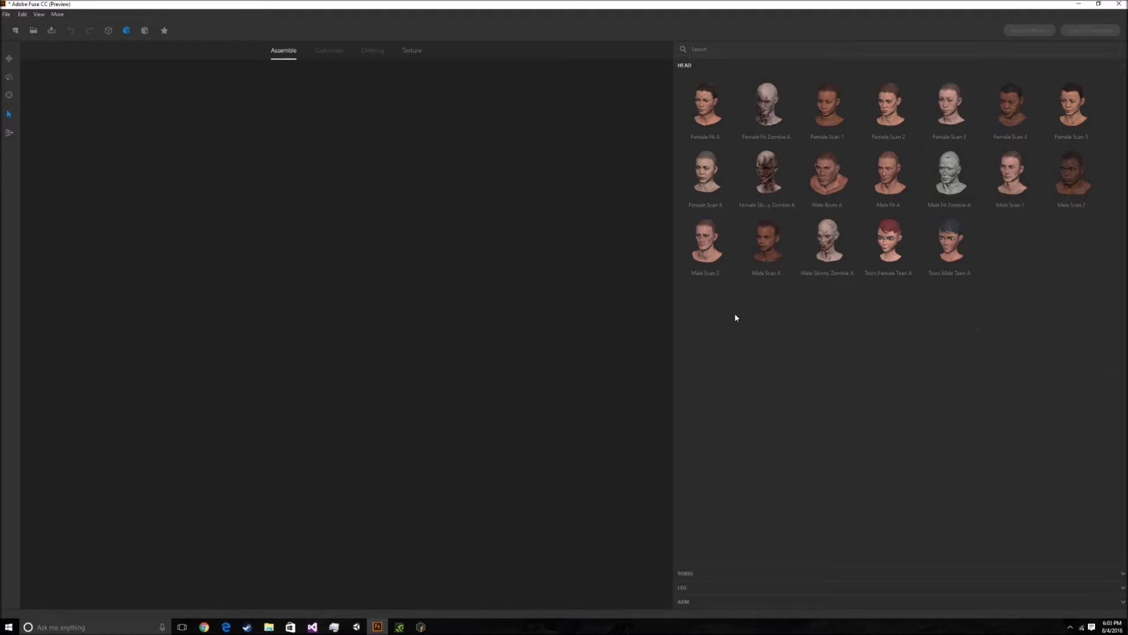
left_click(420, 626)
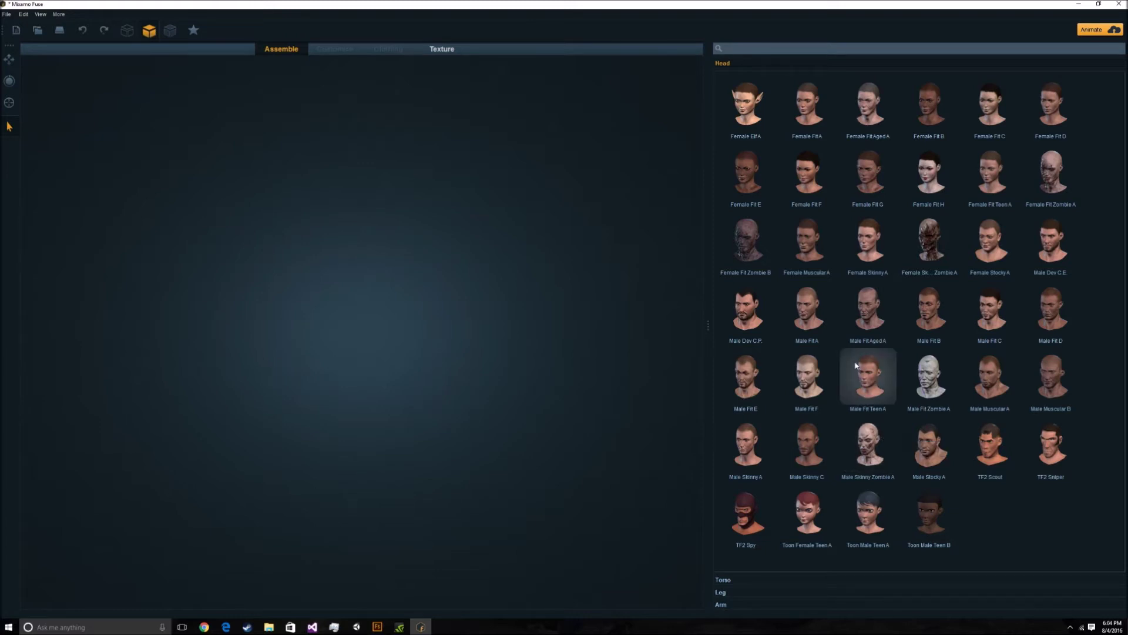
left_click(383, 624)
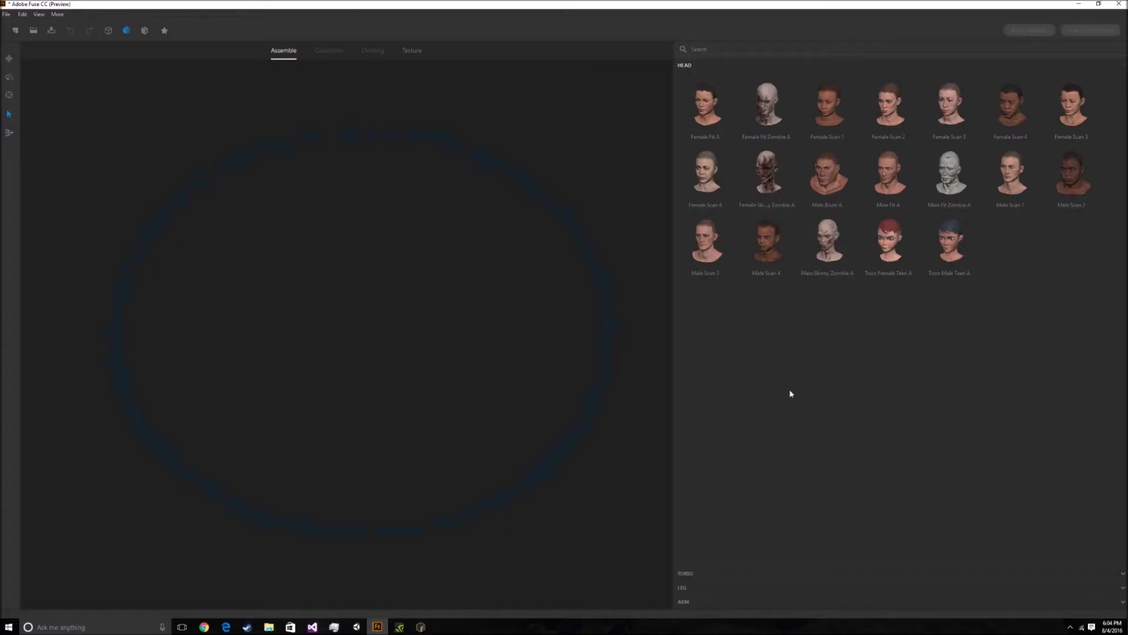
left_click(421, 626)
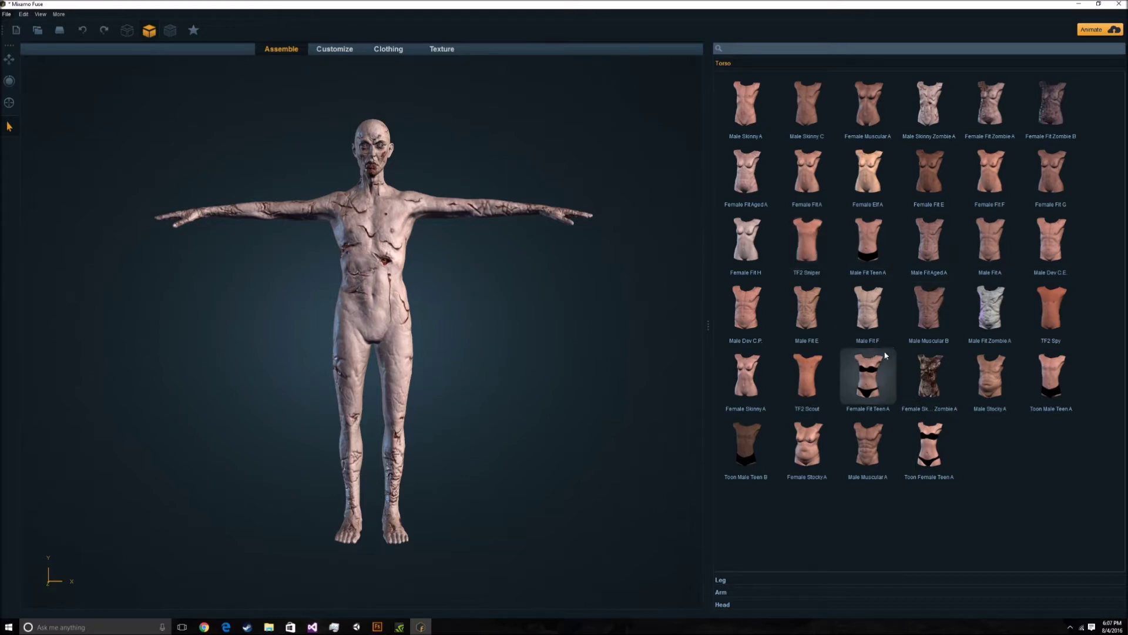
Check the zombie's Texture view in Mixamo Fuse, then return to the Assemble parts library.
left_click(445, 51)
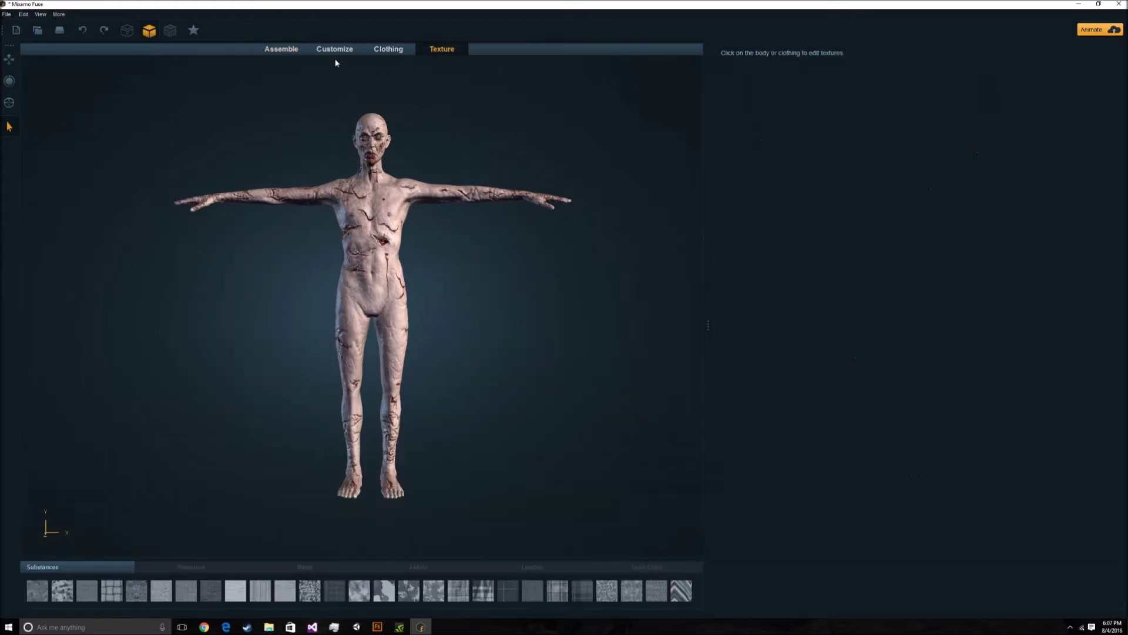
left_click(298, 49)
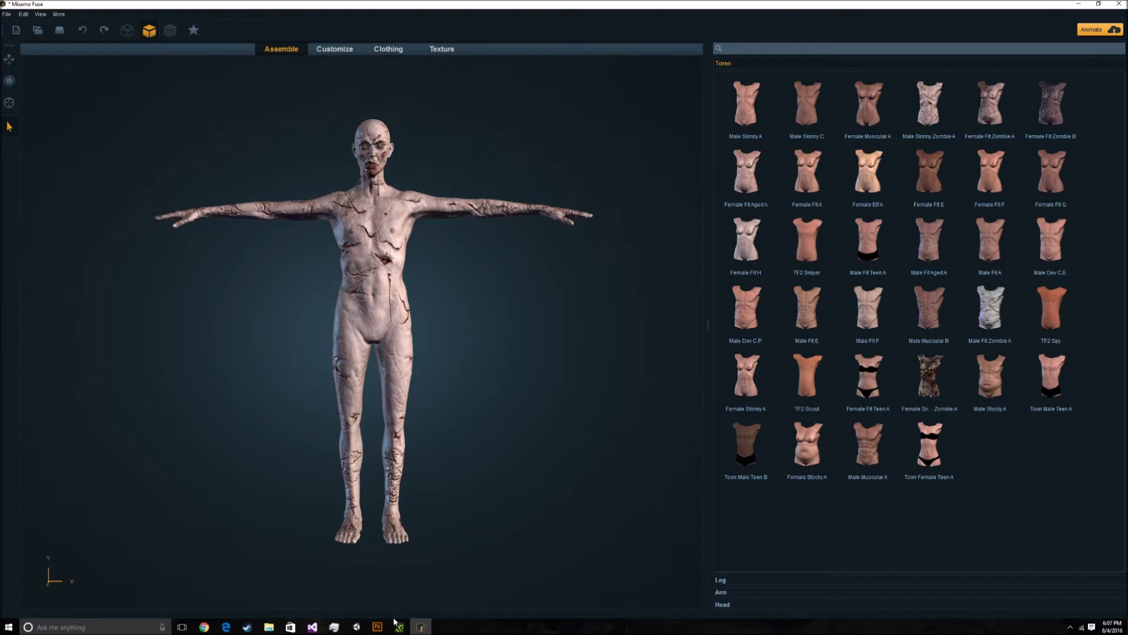
left_click(378, 626)
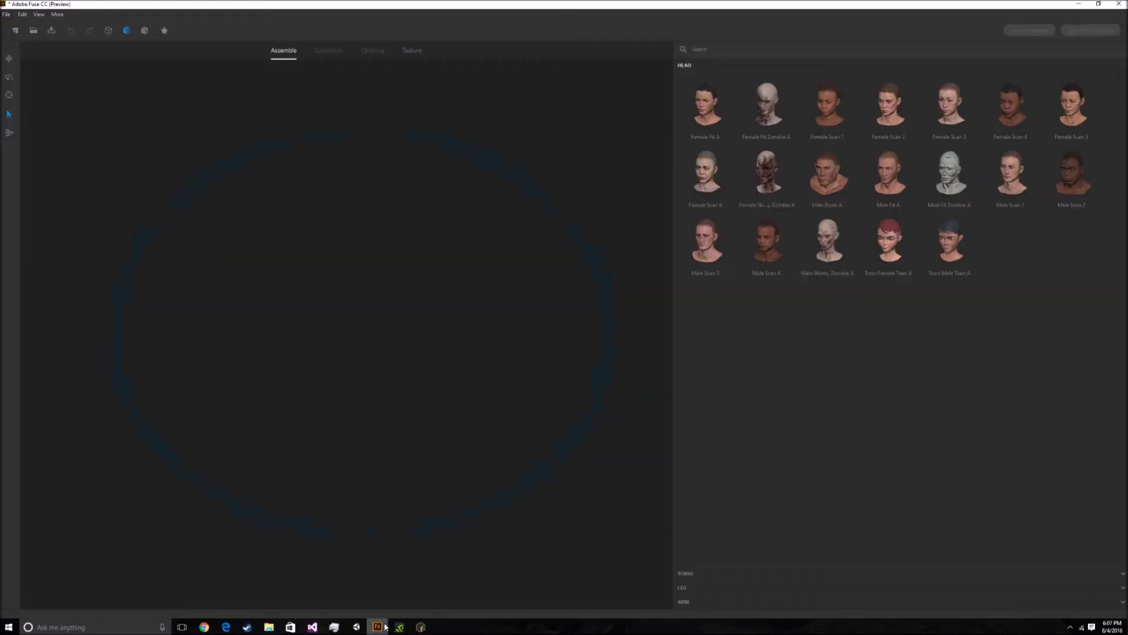
left_click(1084, 6)
left_click(442, 51)
left_click(283, 48)
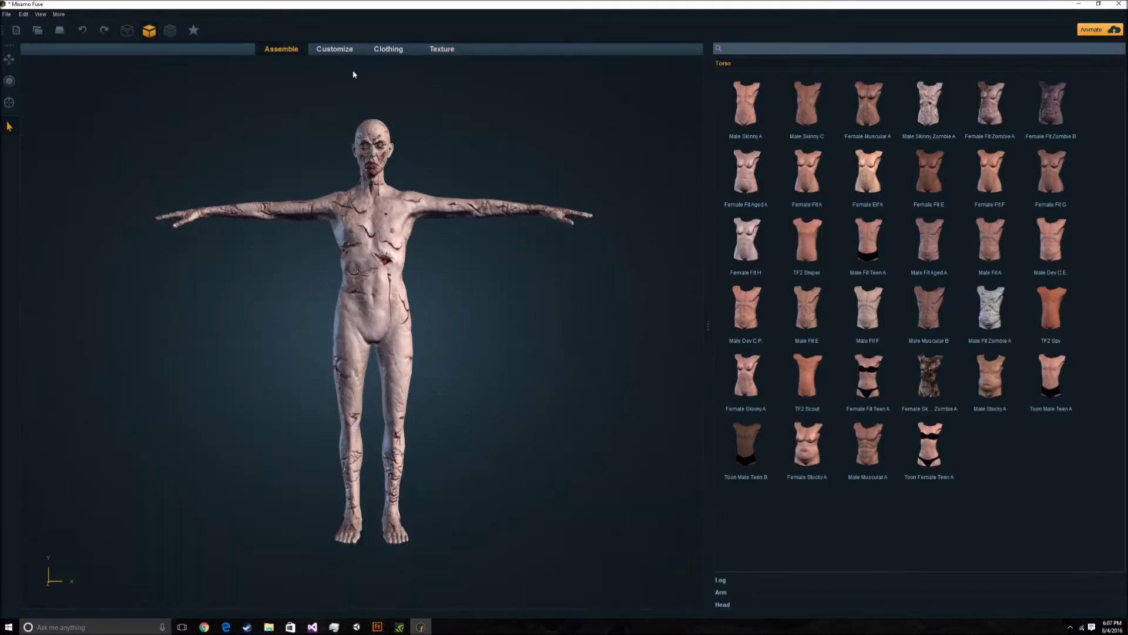
Export the zombie as an OBJ named TestZombie into the Characters from old fuse folder.
left_click(7, 14)
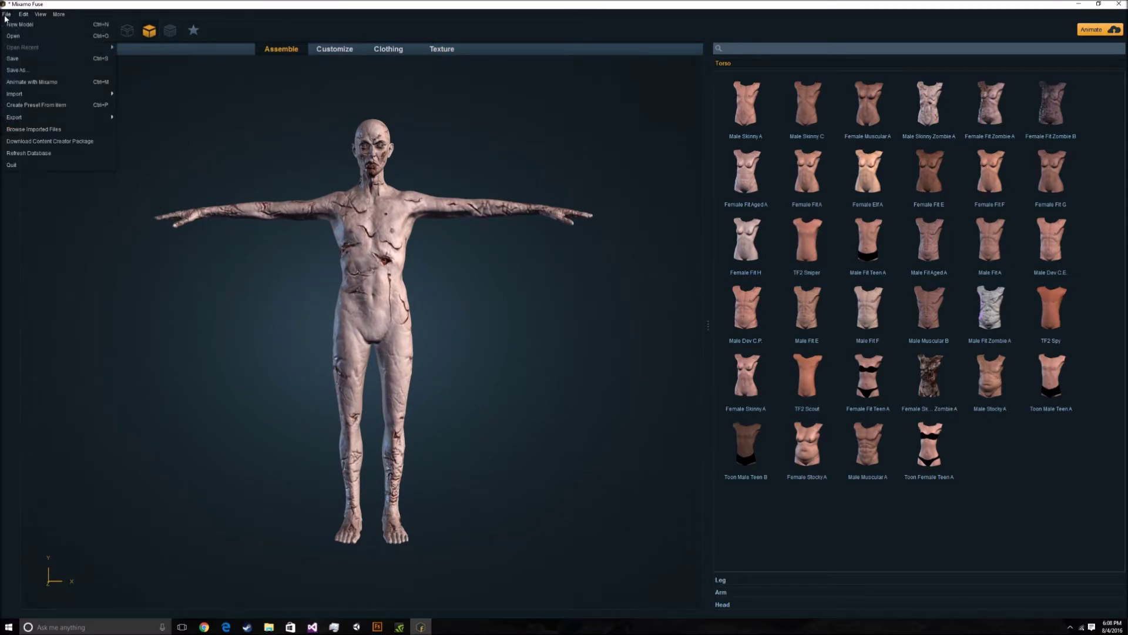
mouse_move(36, 118)
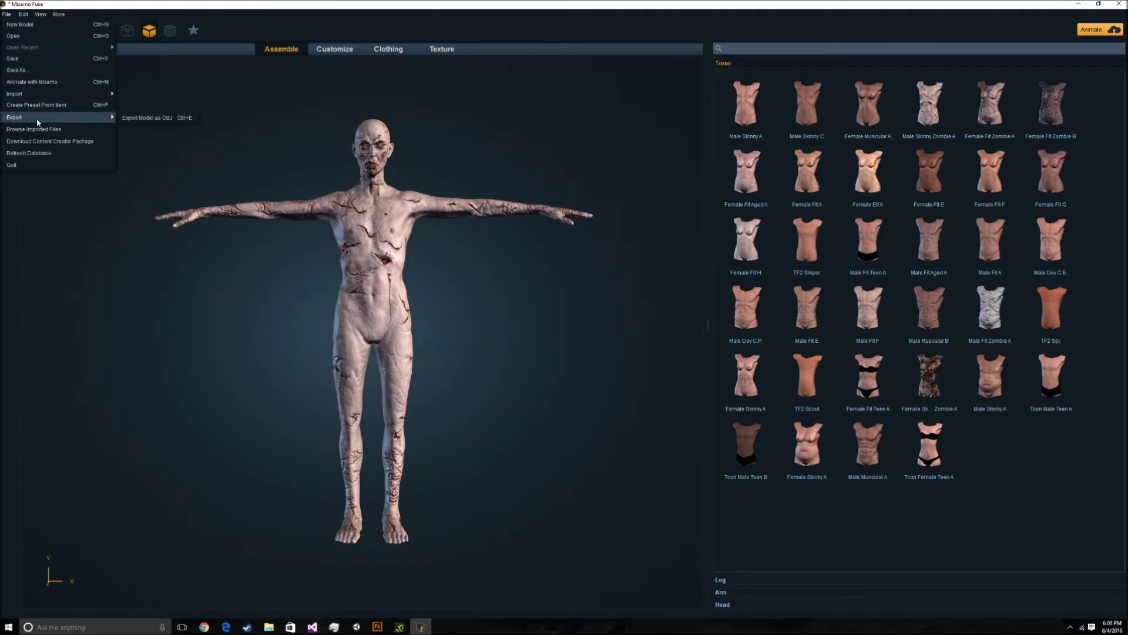
left_click(141, 118)
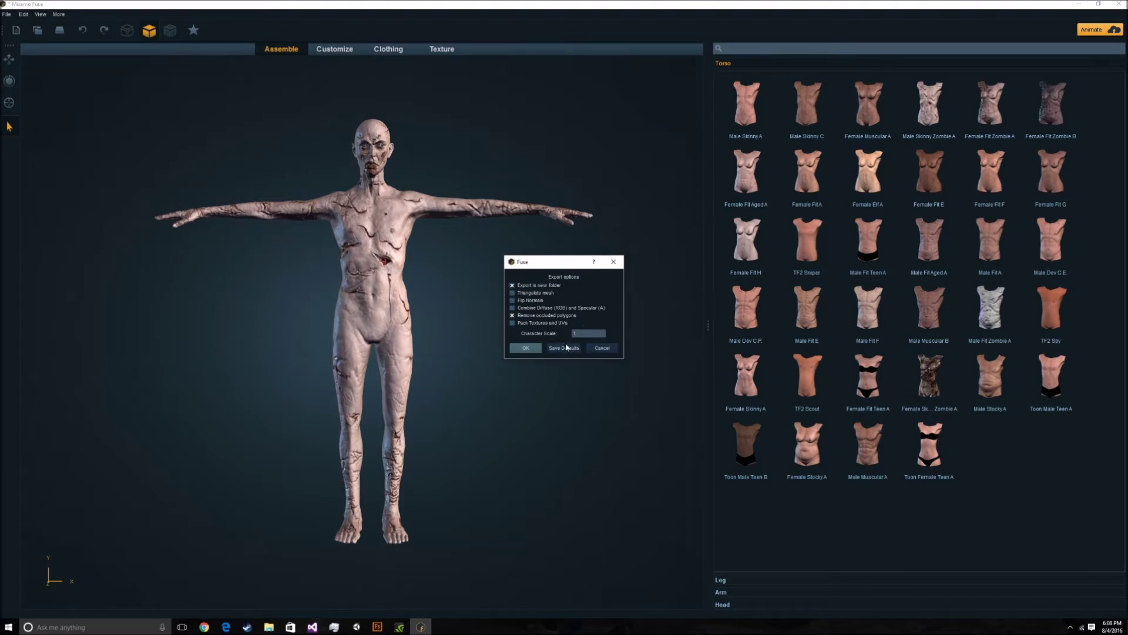
left_click(526, 348)
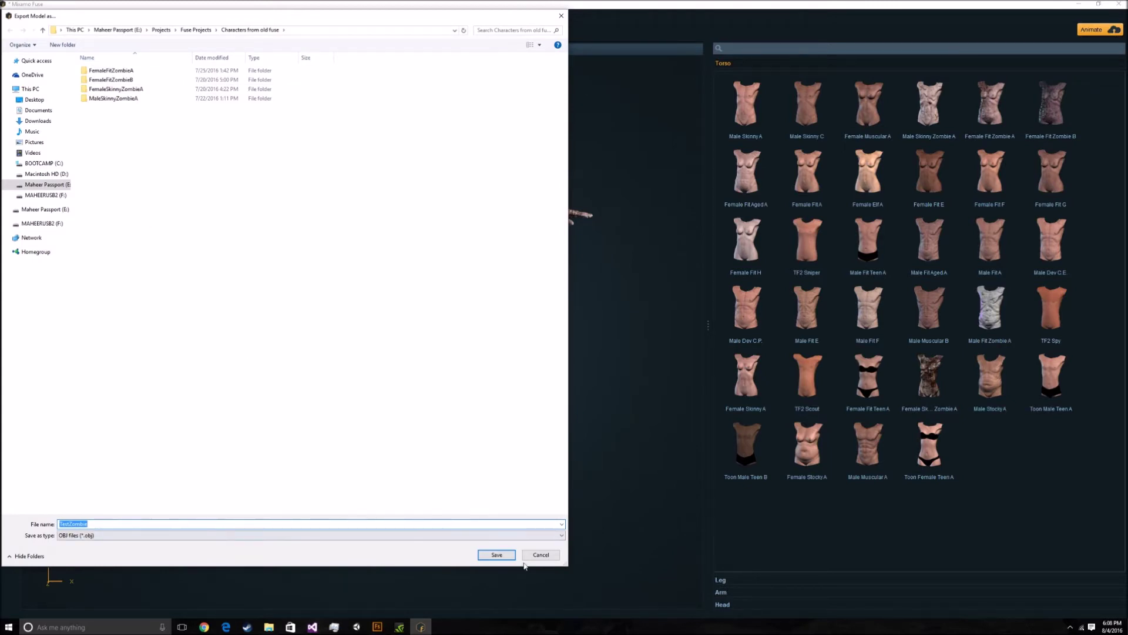
left_click(500, 557)
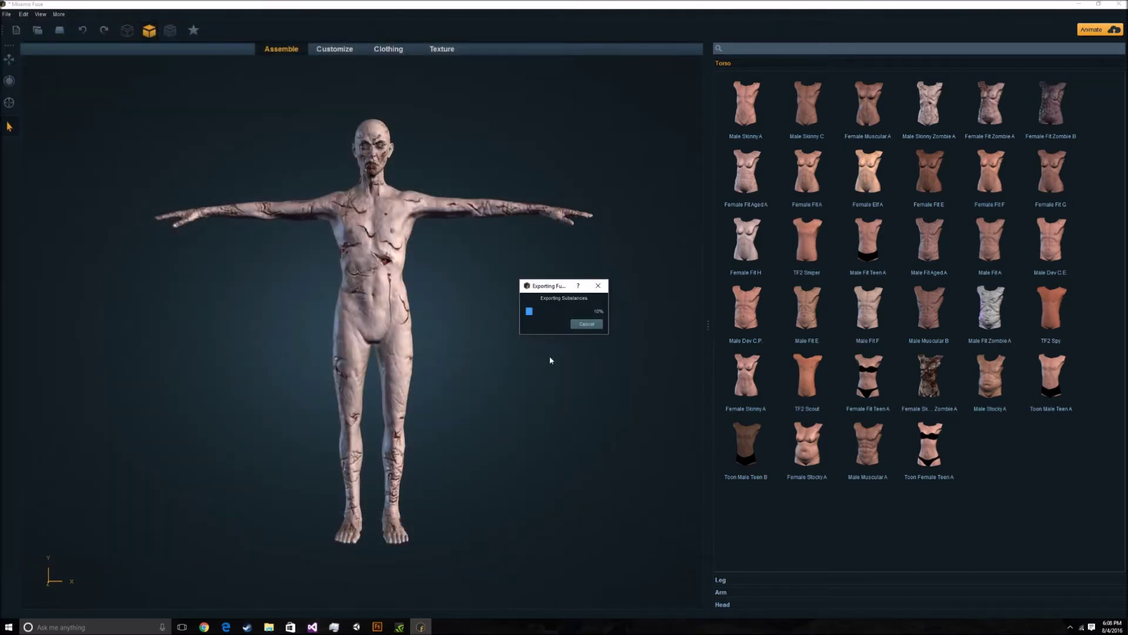
left_click(378, 627)
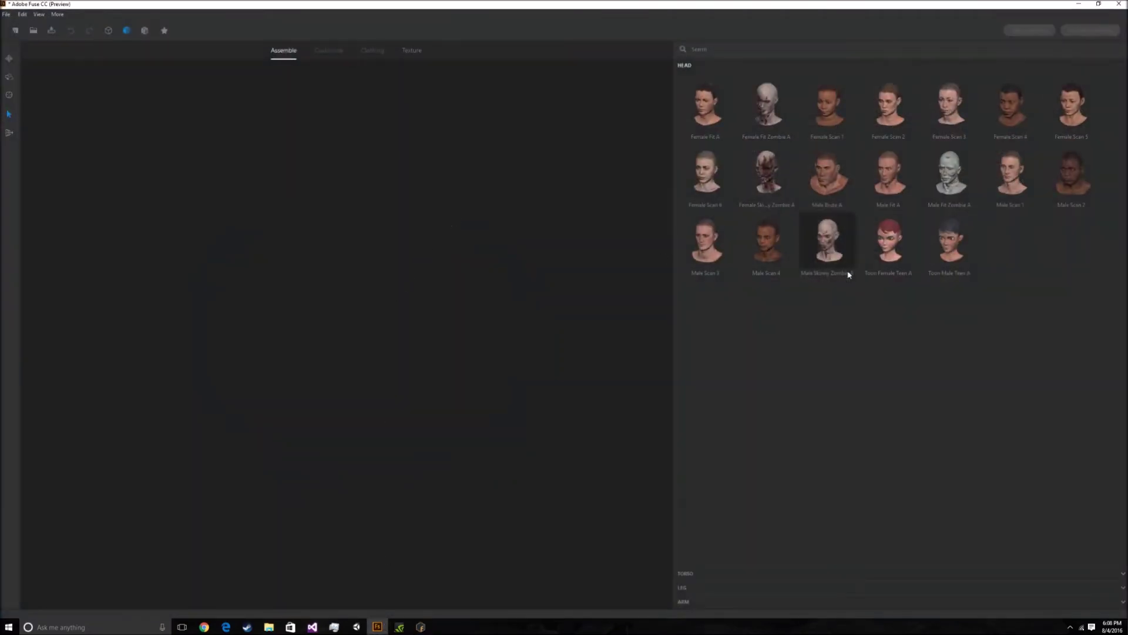
Start the Import Characters wizard in Adobe Fuse CC and browse for a mesh file.
left_click(6, 14)
mouse_move(51, 95)
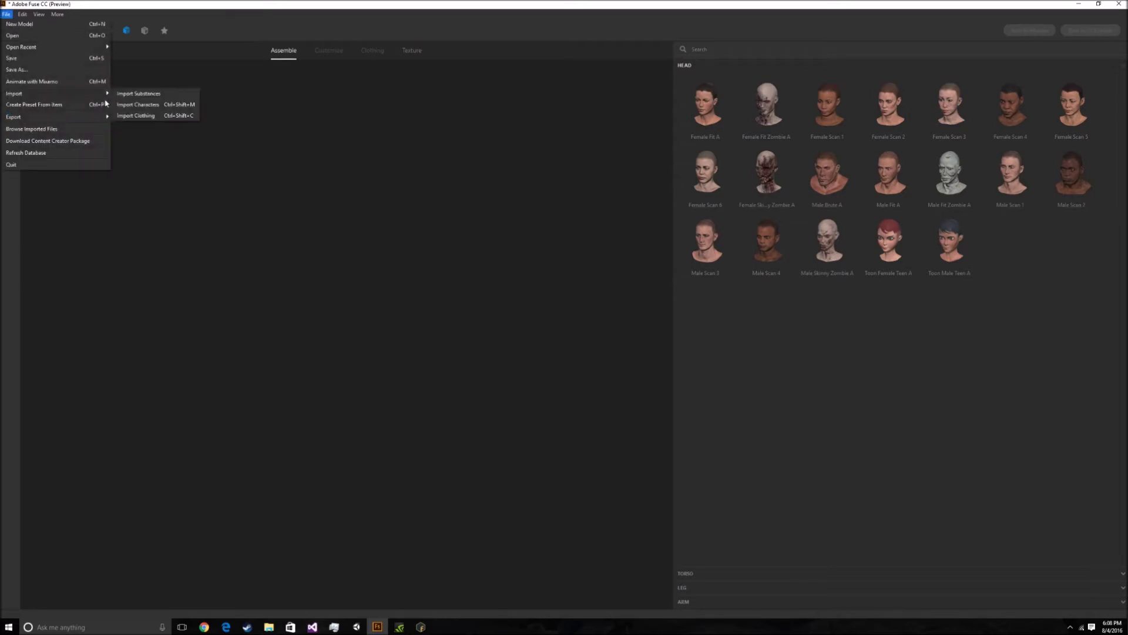
left_click(151, 107)
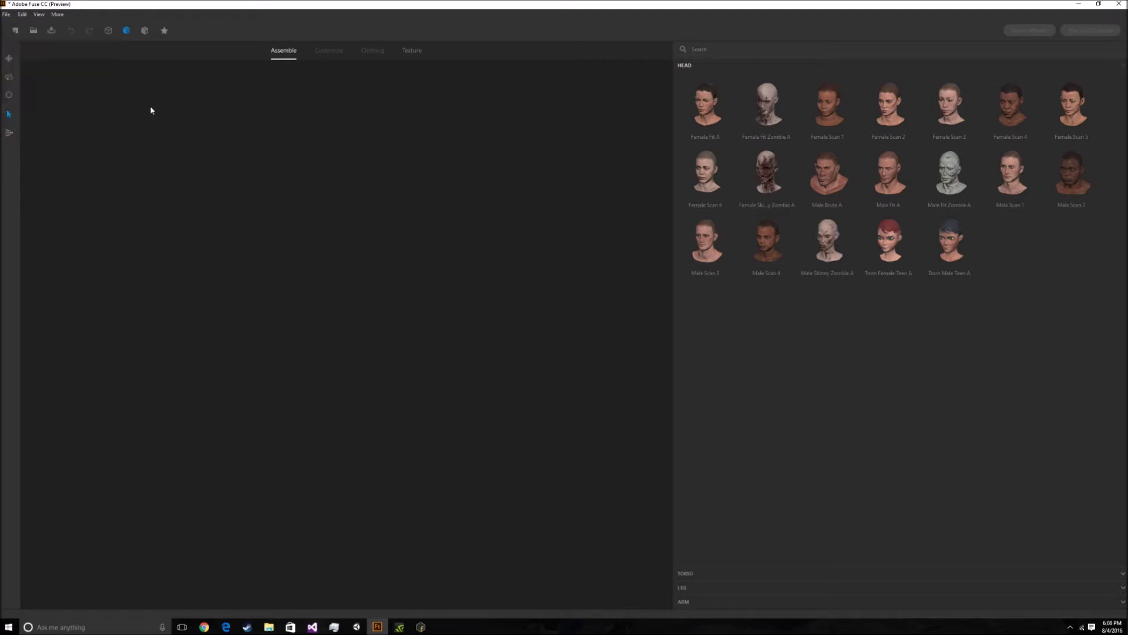
left_click(655, 305)
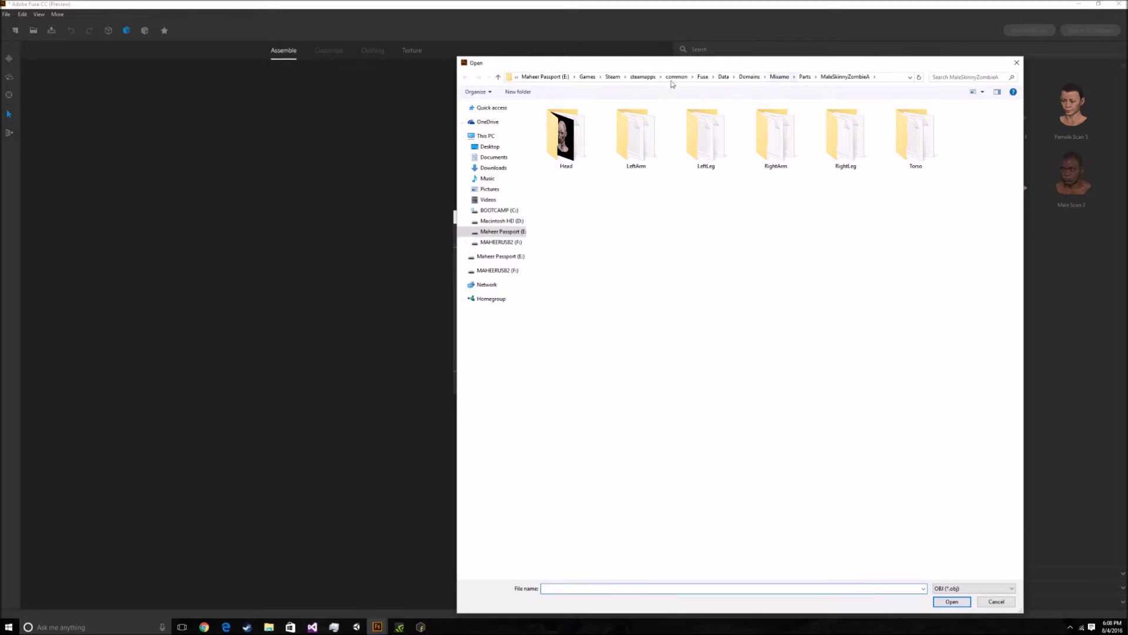
Load TestZombie.obj from E:\Projects\Fuse Projects\Characters from old fuse\TestZombie.
left_click(645, 80)
left_click(569, 77)
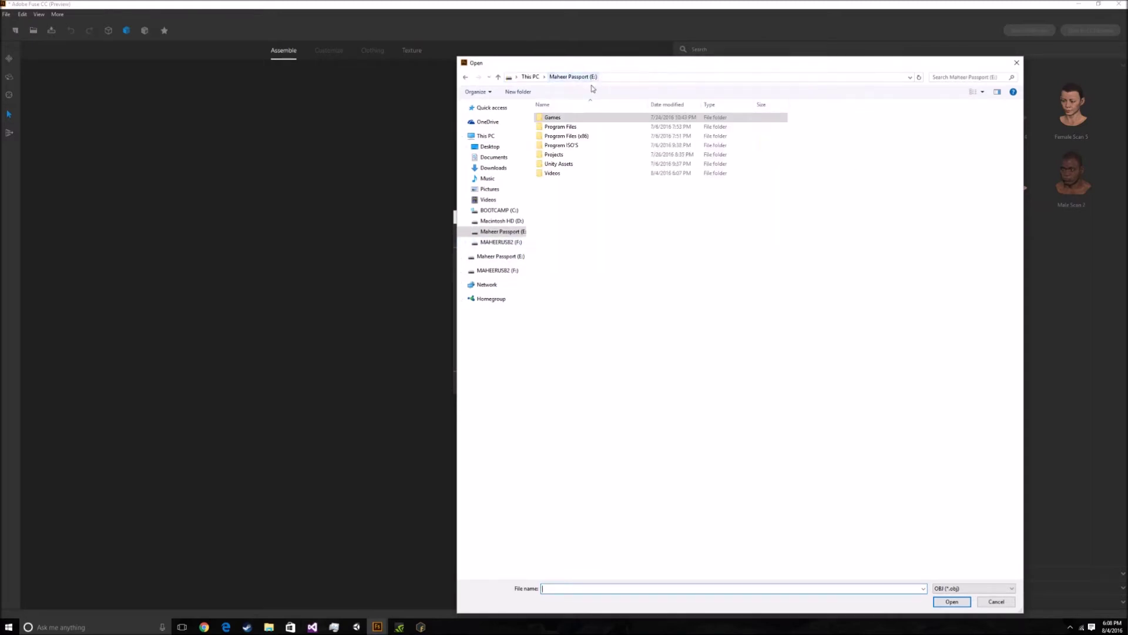
double_click(564, 157)
double_click(561, 145)
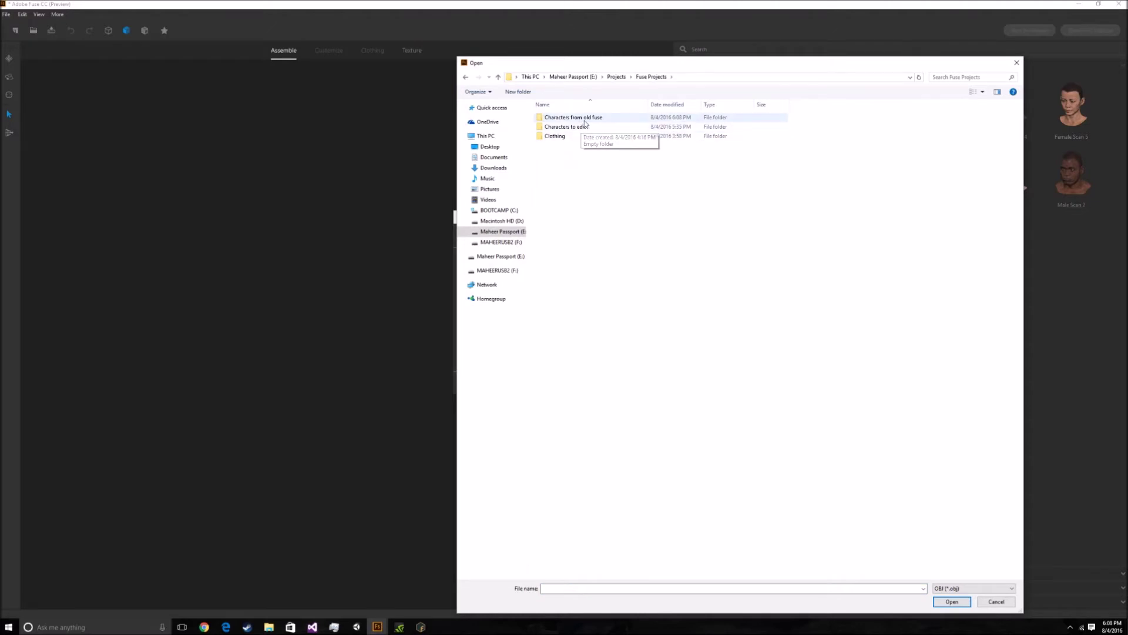
double_click(571, 118)
double_click(559, 154)
double_click(563, 144)
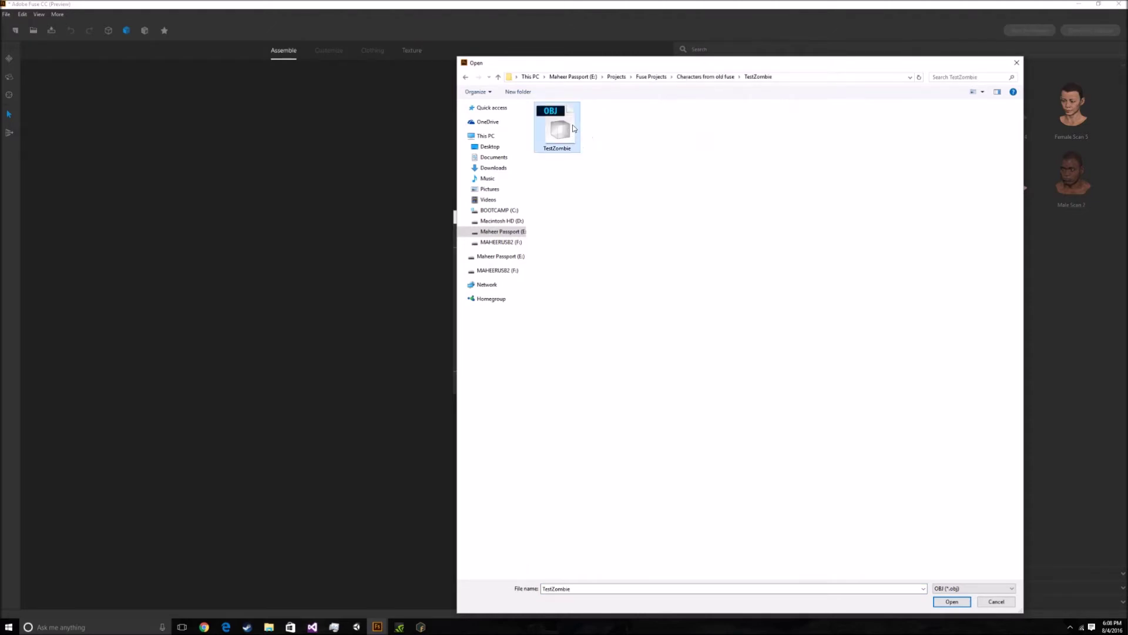
Set customize type MaleFitA and tags 'zombie, Male, Skinny, A', reaching the Texture Files page.
left_click(619, 381)
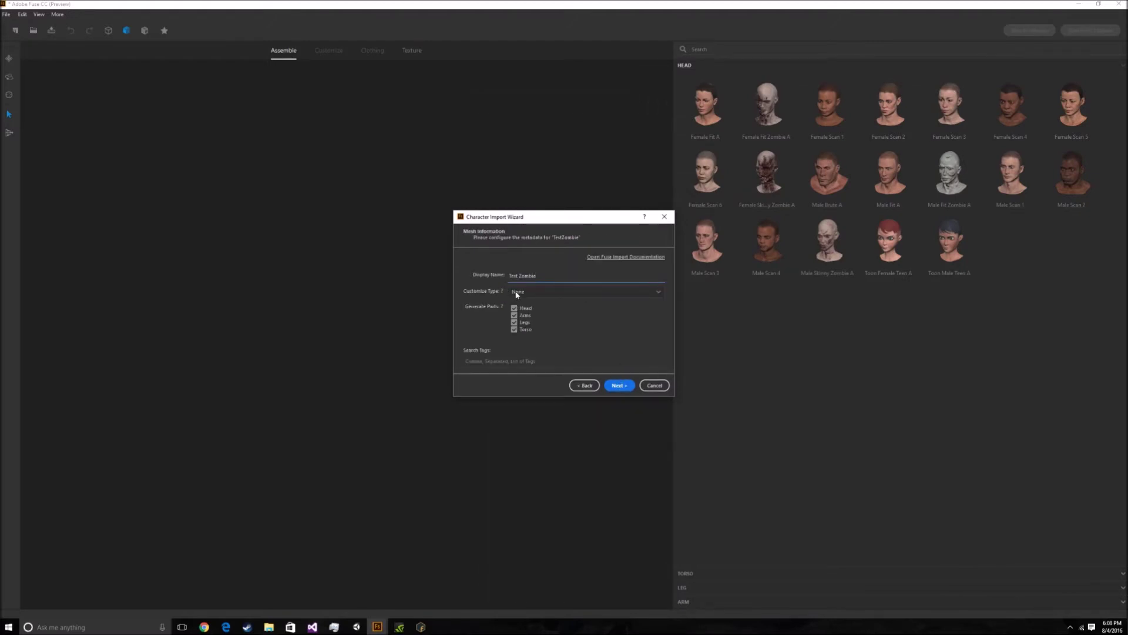
left_click(517, 293)
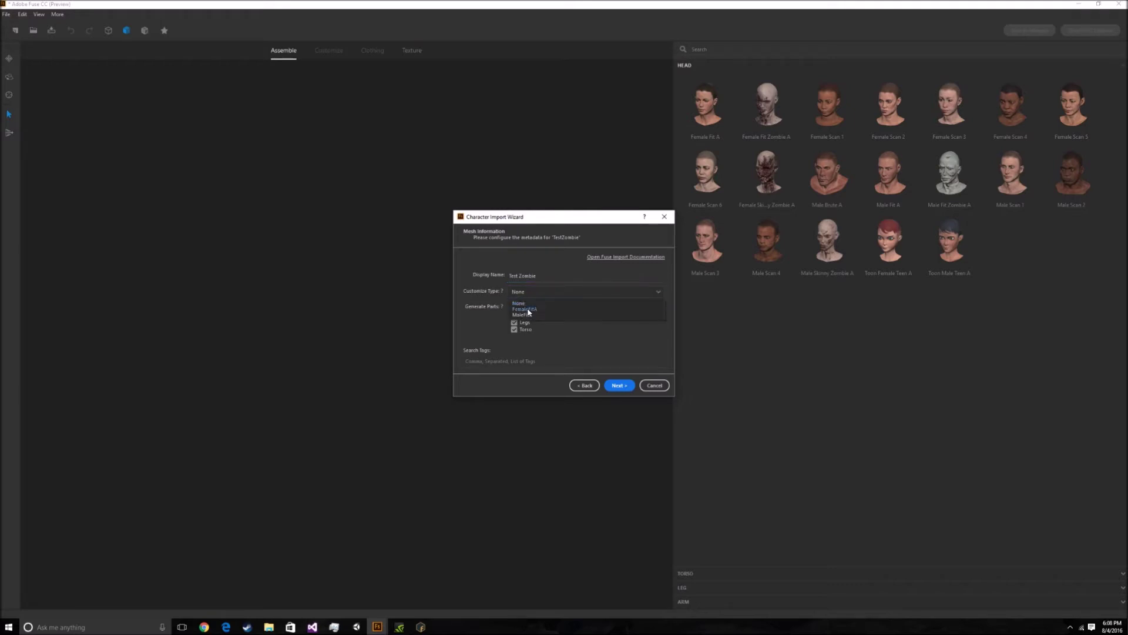
left_click(523, 315)
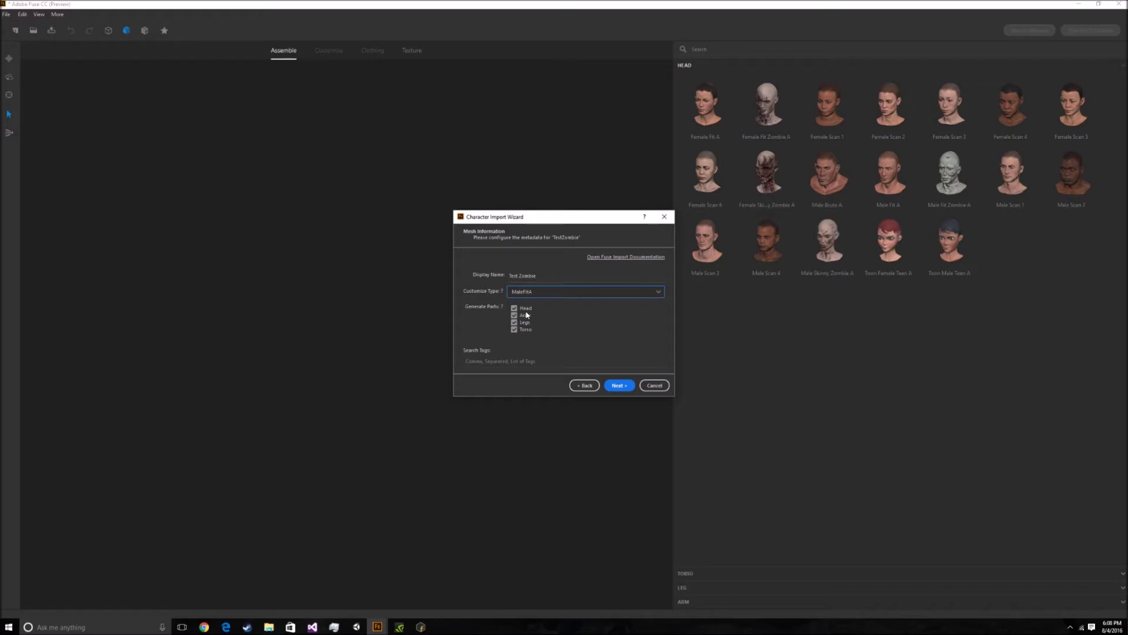
left_click(597, 358)
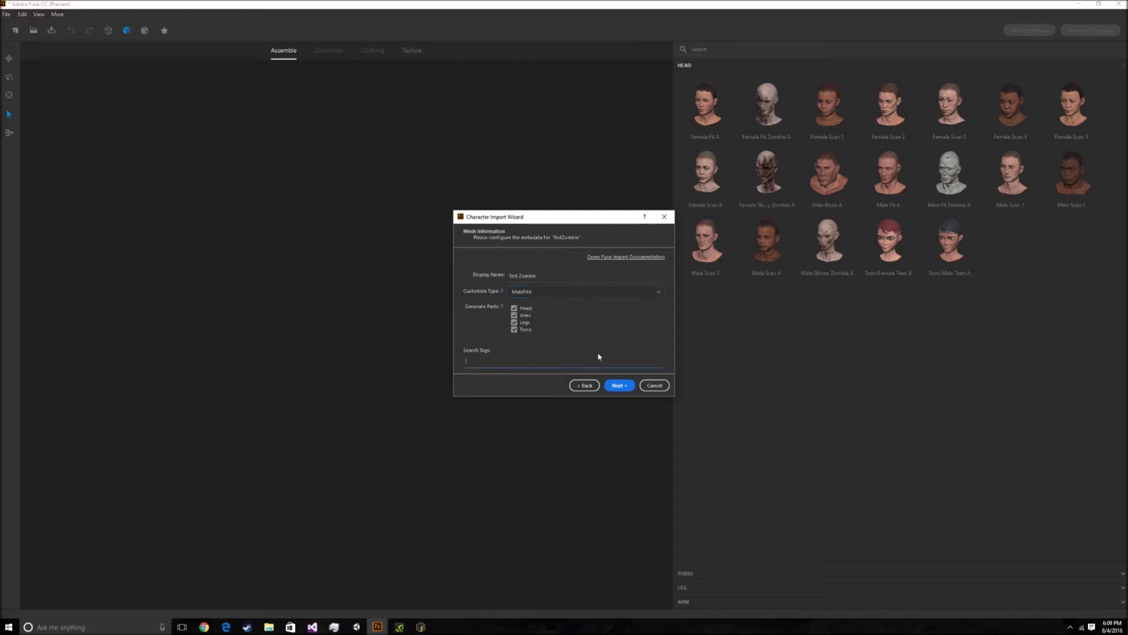
type("zombie, Male, Skinny, A")
left_click(619, 385)
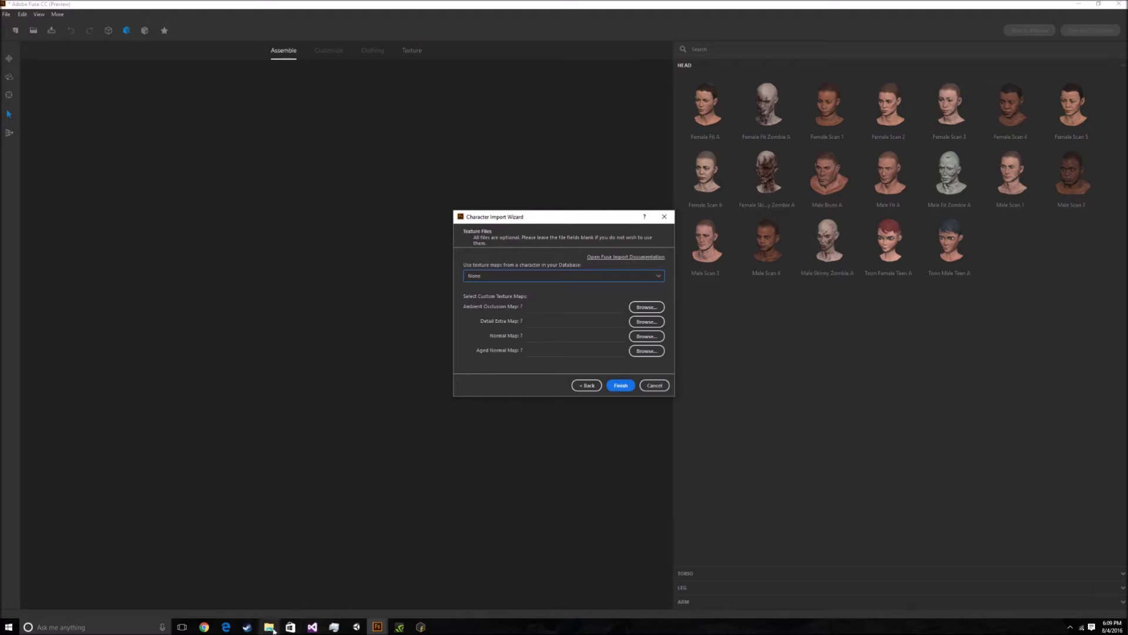
left_click(254, 630)
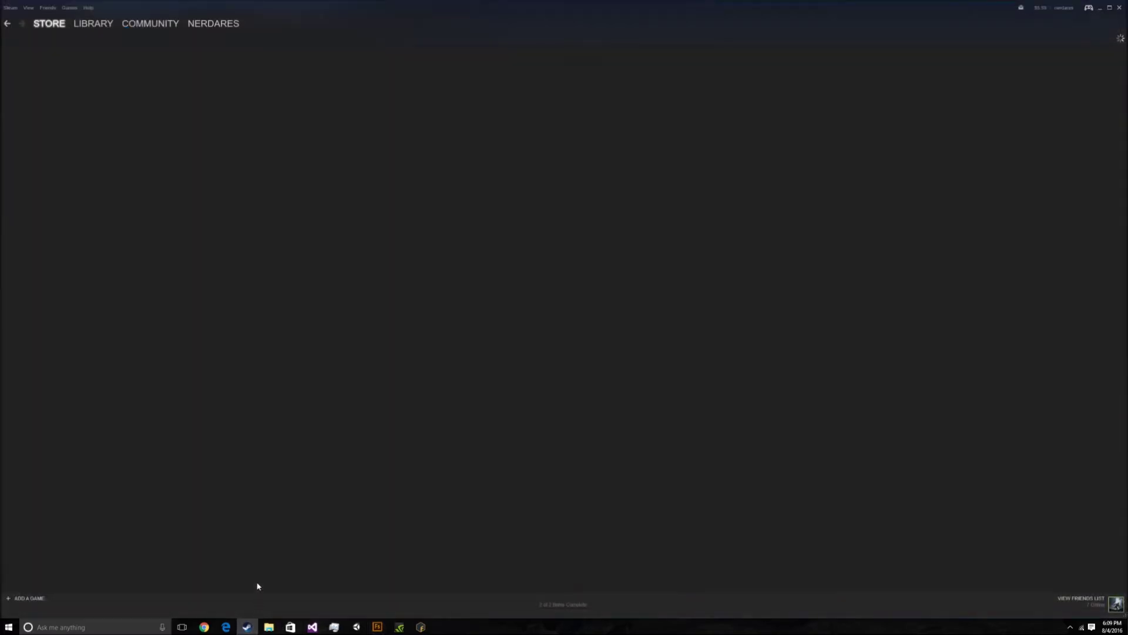
Filter the Steam library to show only Software.
left_click(92, 44)
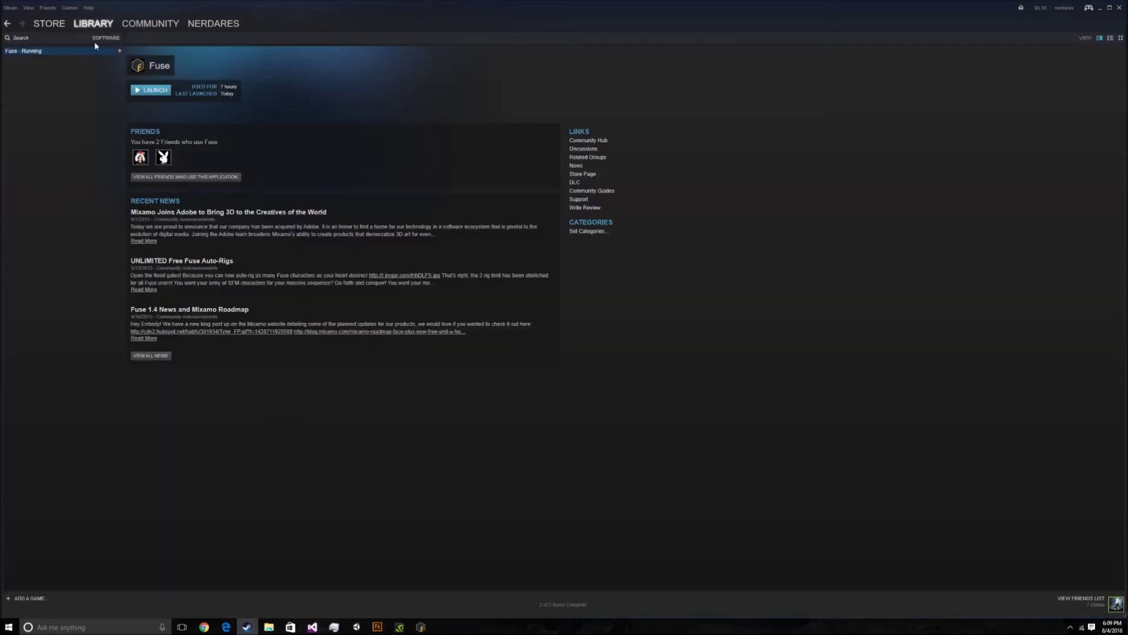
left_click(105, 37)
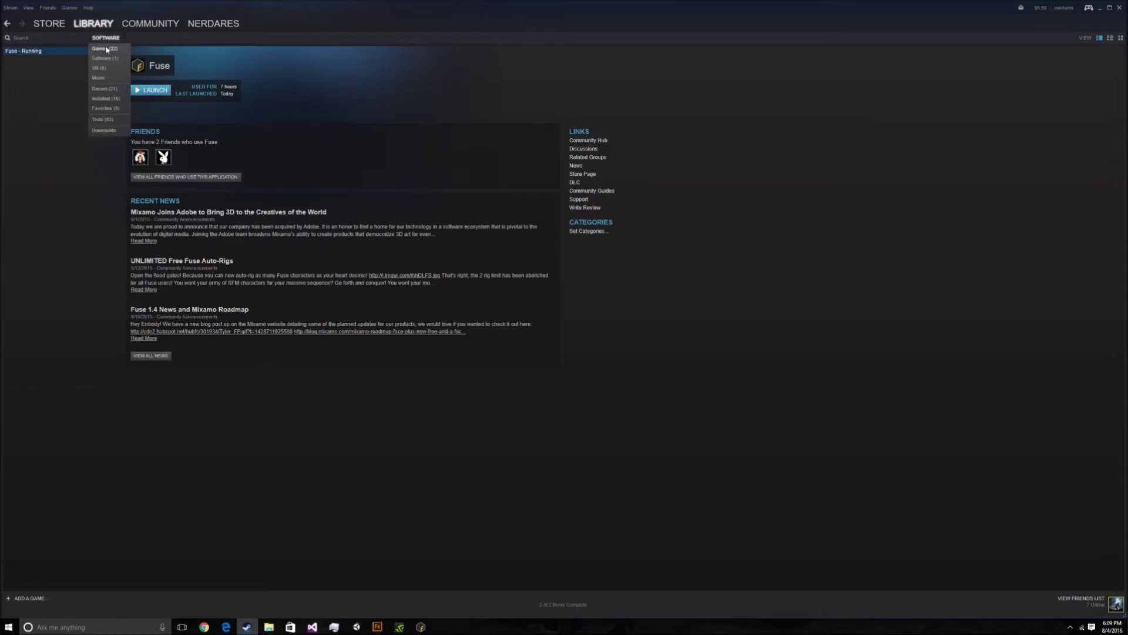
left_click(109, 48)
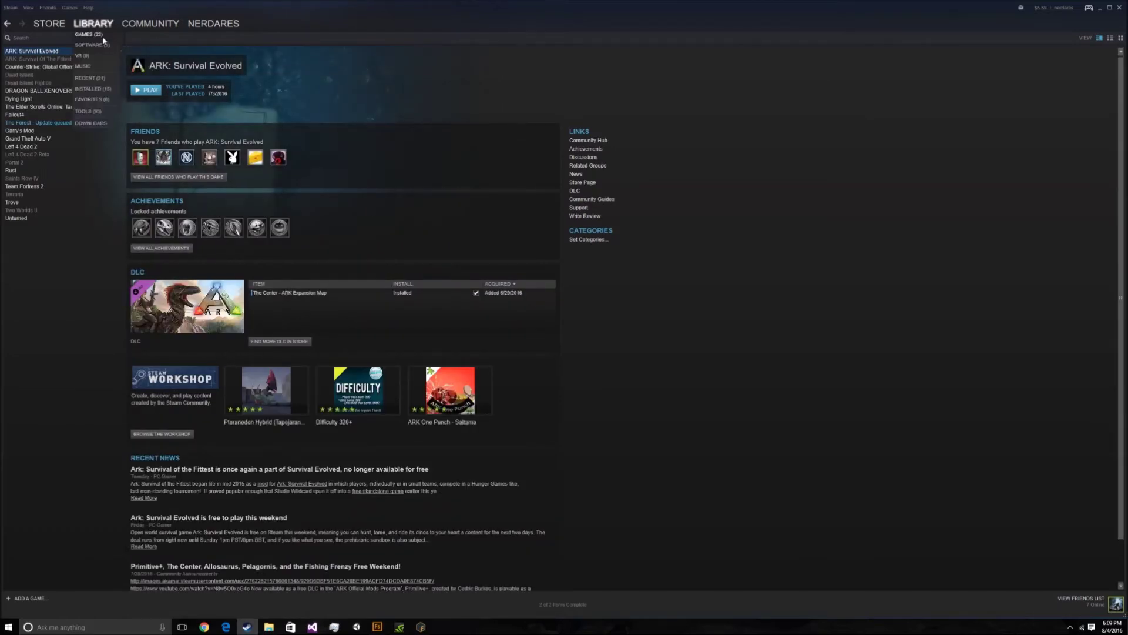
mouse_move(83, 32)
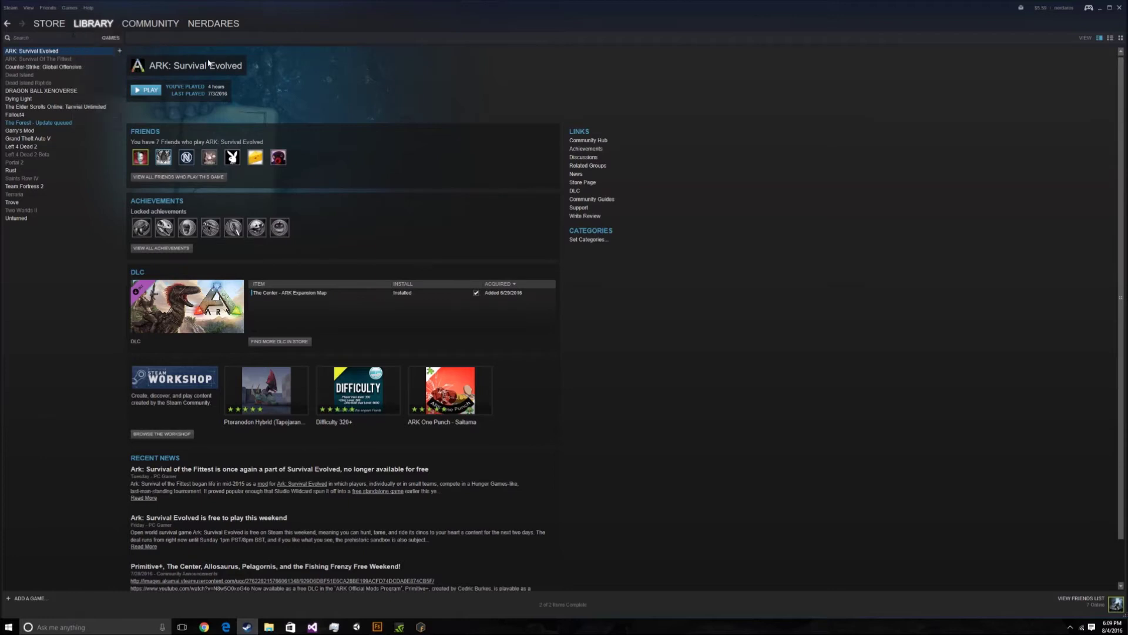
left_click(113, 39)
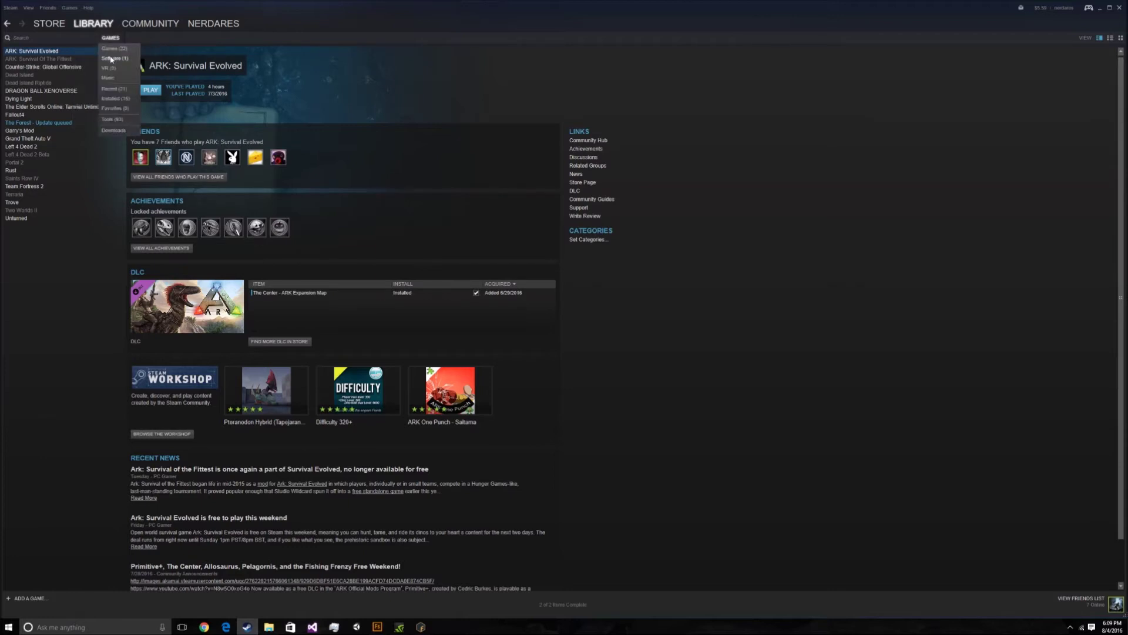
left_click(111, 59)
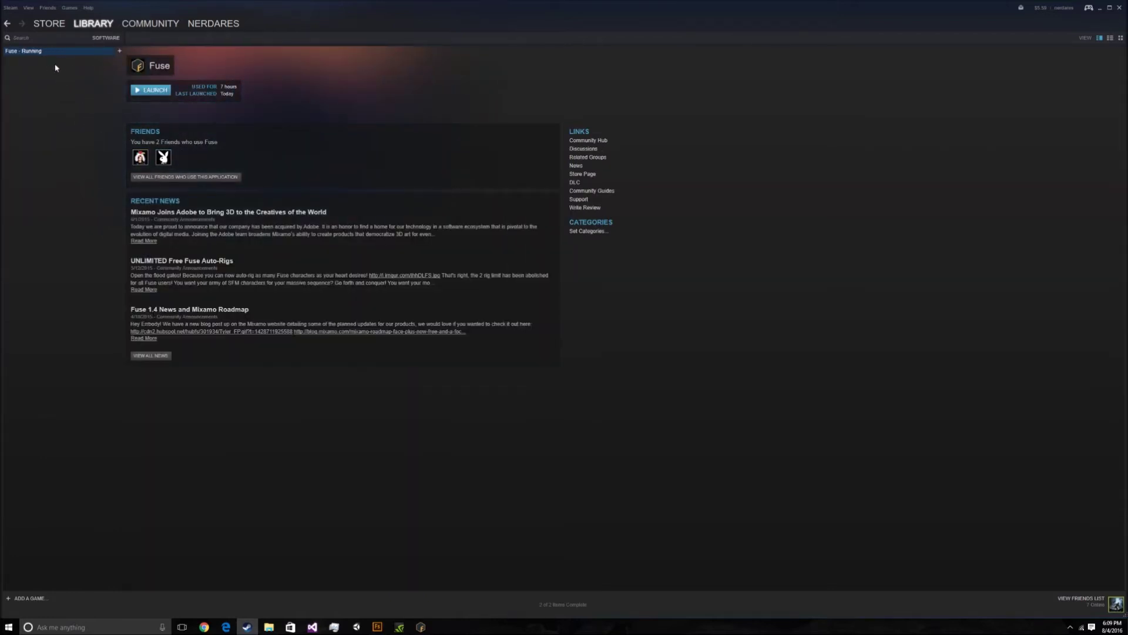
Browse Fuse's local install files from its Properties > Local Files page.
right_click(31, 52)
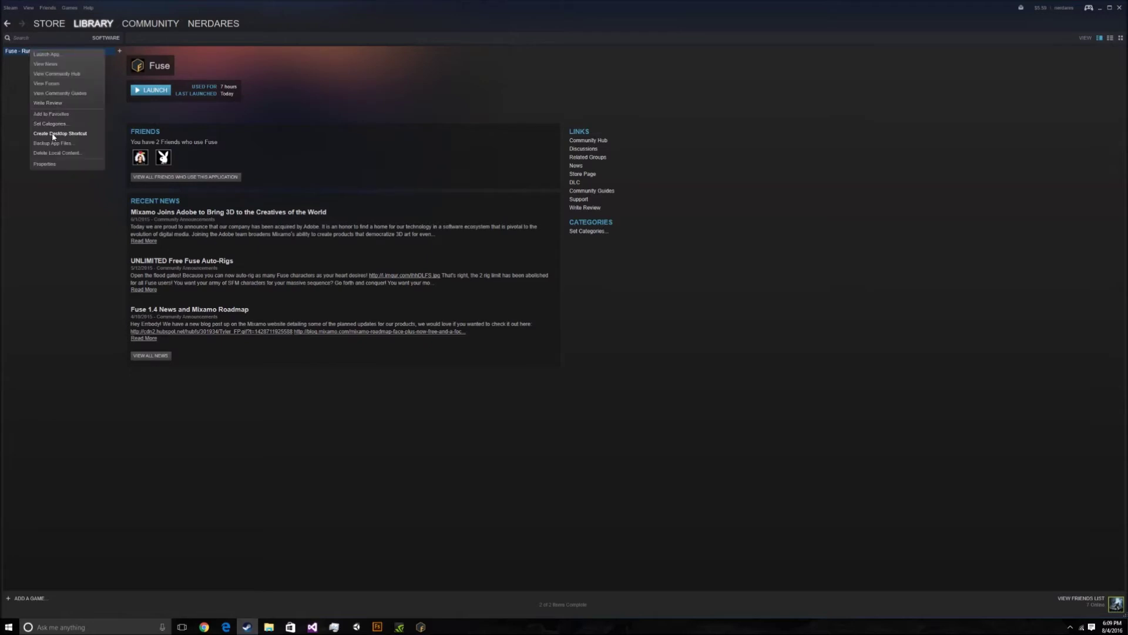
left_click(44, 164)
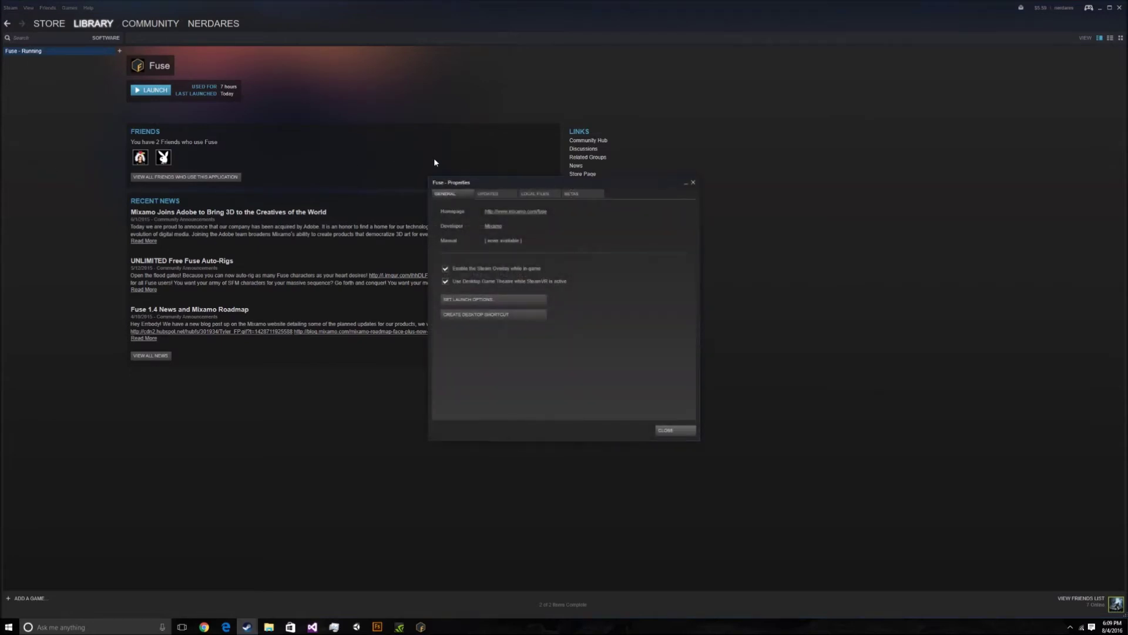
left_click(538, 201)
left_click(477, 232)
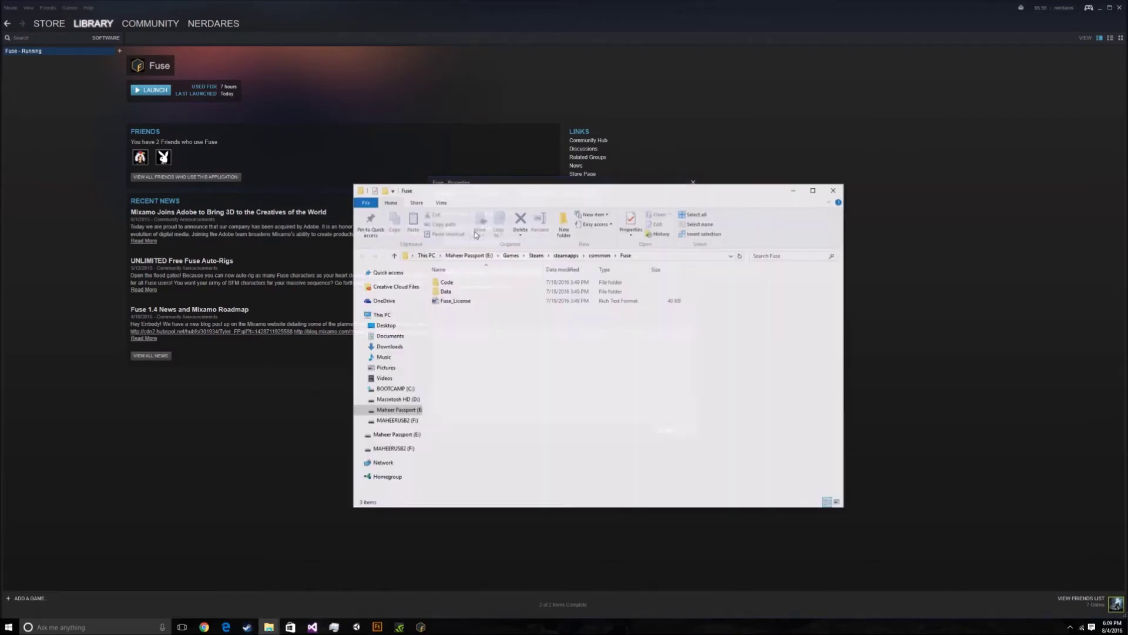
Go to Data > Domains > Mixamo > Parts > MaleSkinnyZombieA, copy its path, and close Explorer.
double_click(451, 292)
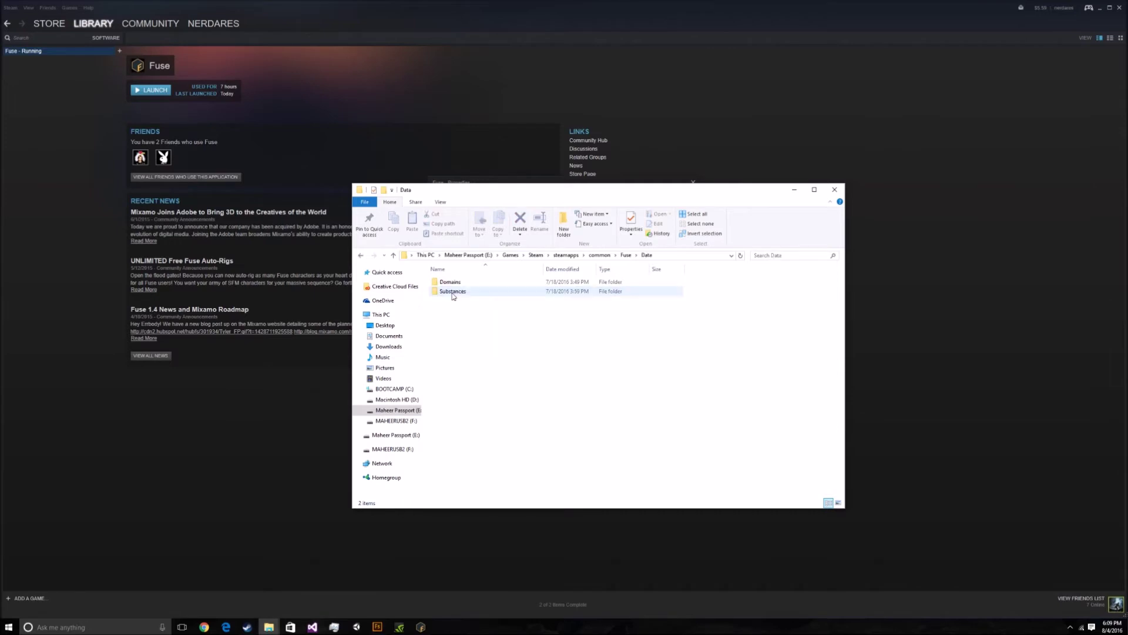
left_click(462, 285)
double_click(462, 286)
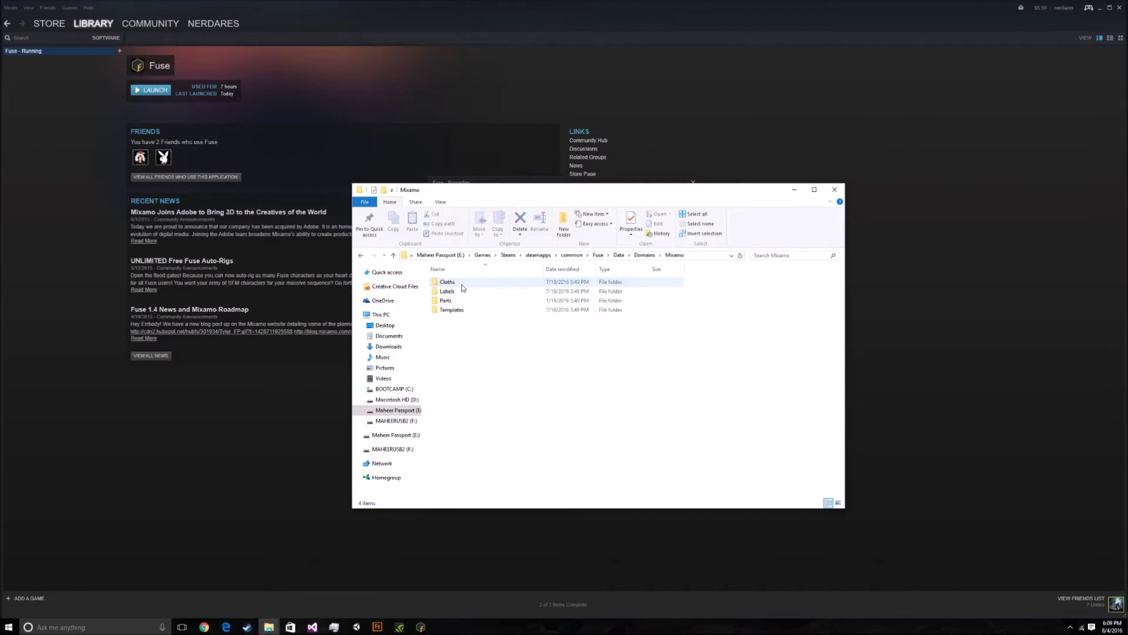
double_click(446, 300)
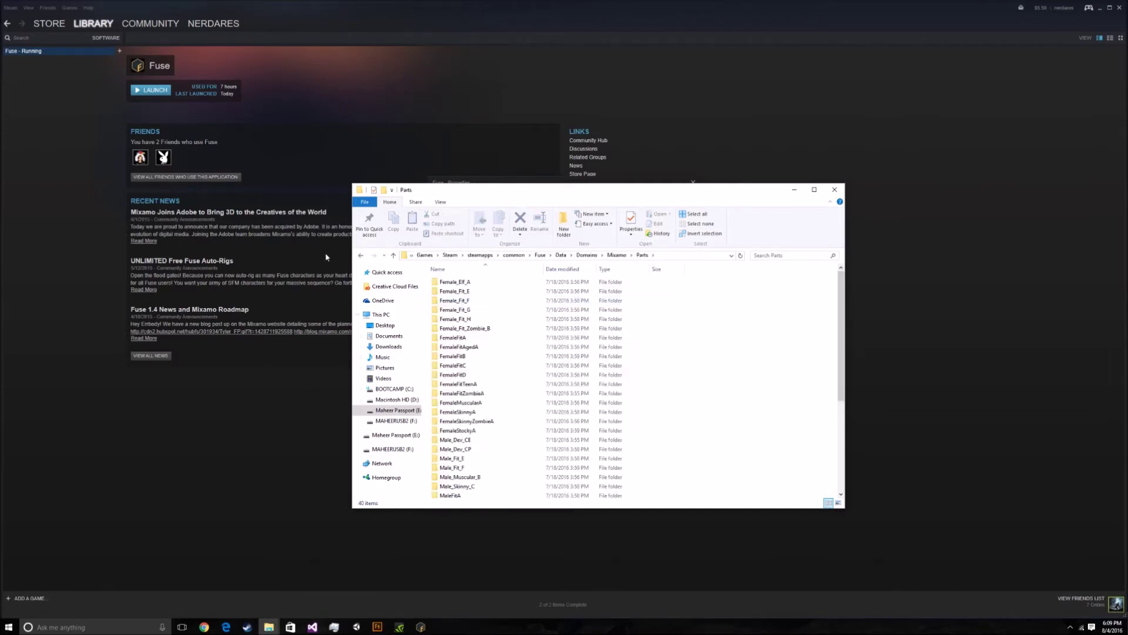
scroll(482, 399, "down", 1)
scroll(483, 411, "down", 4)
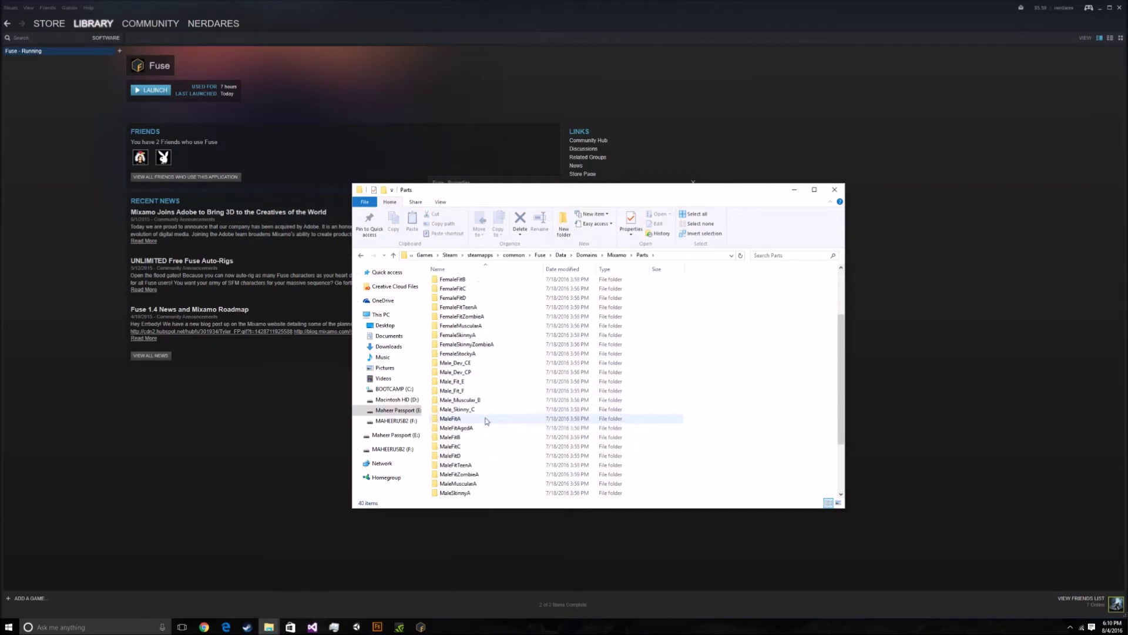
scroll(489, 424, "down", 1)
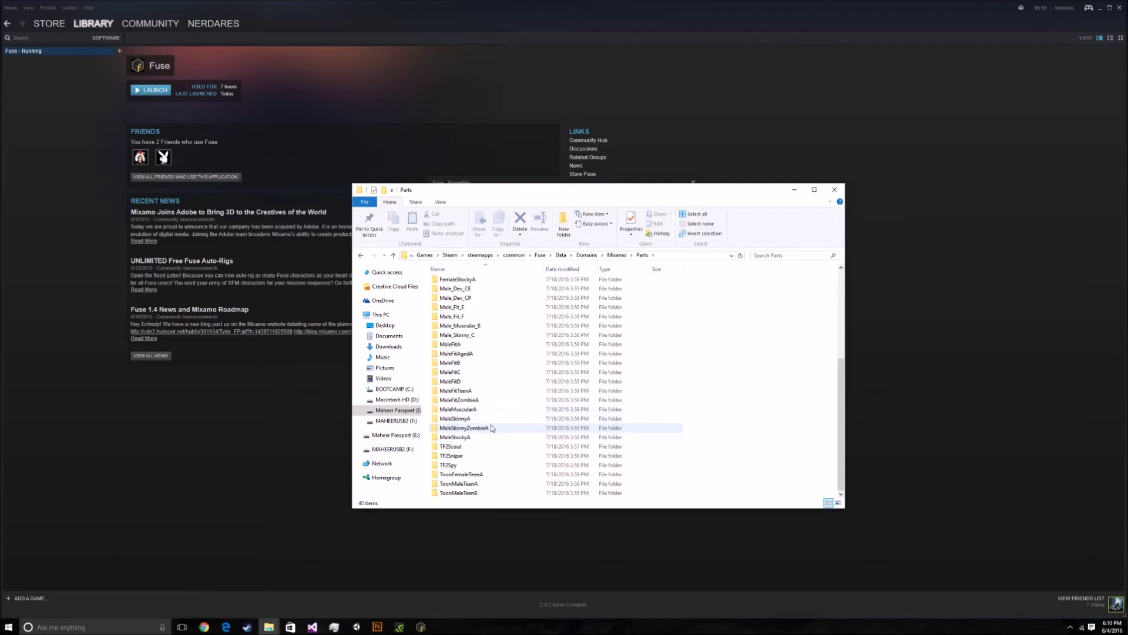
double_click(464, 427)
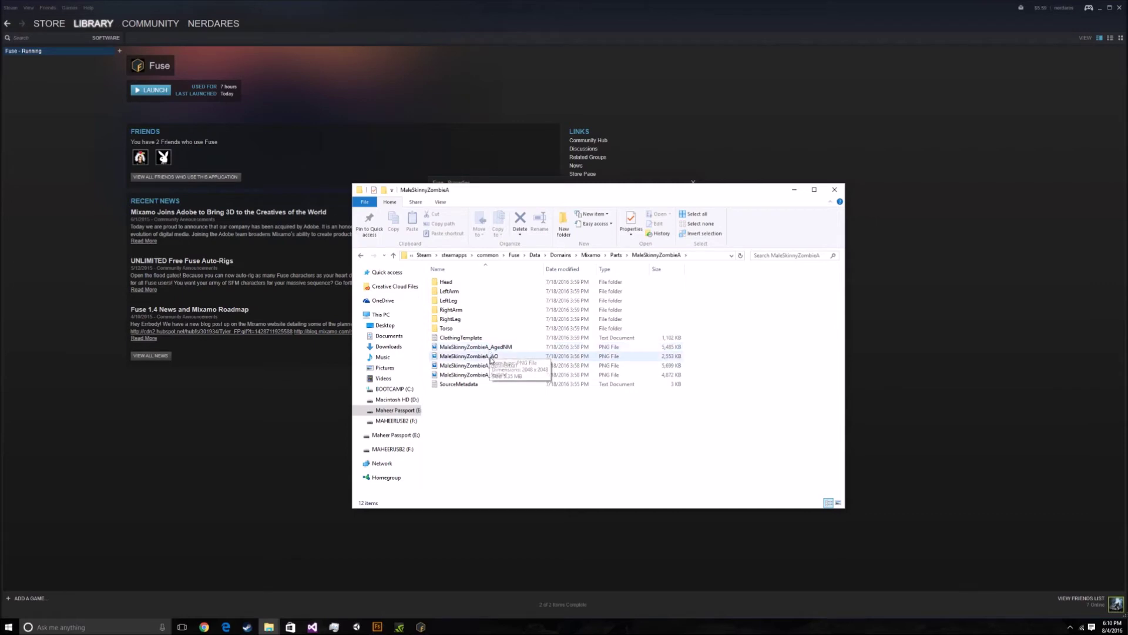
left_click(709, 256)
key("ctrl+c")
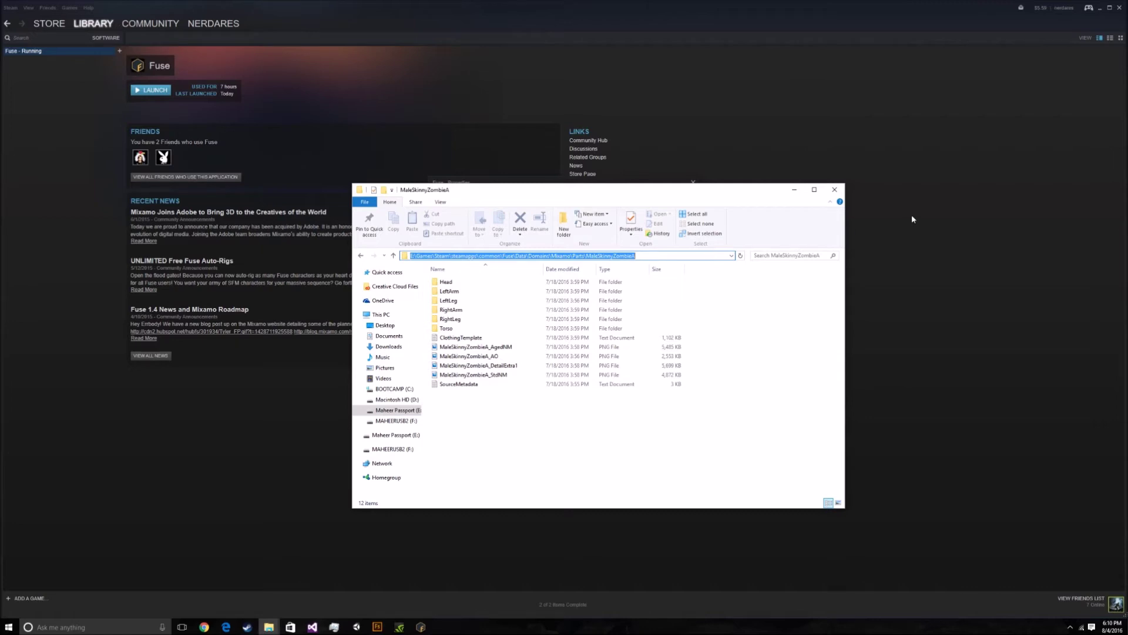
left_click(835, 190)
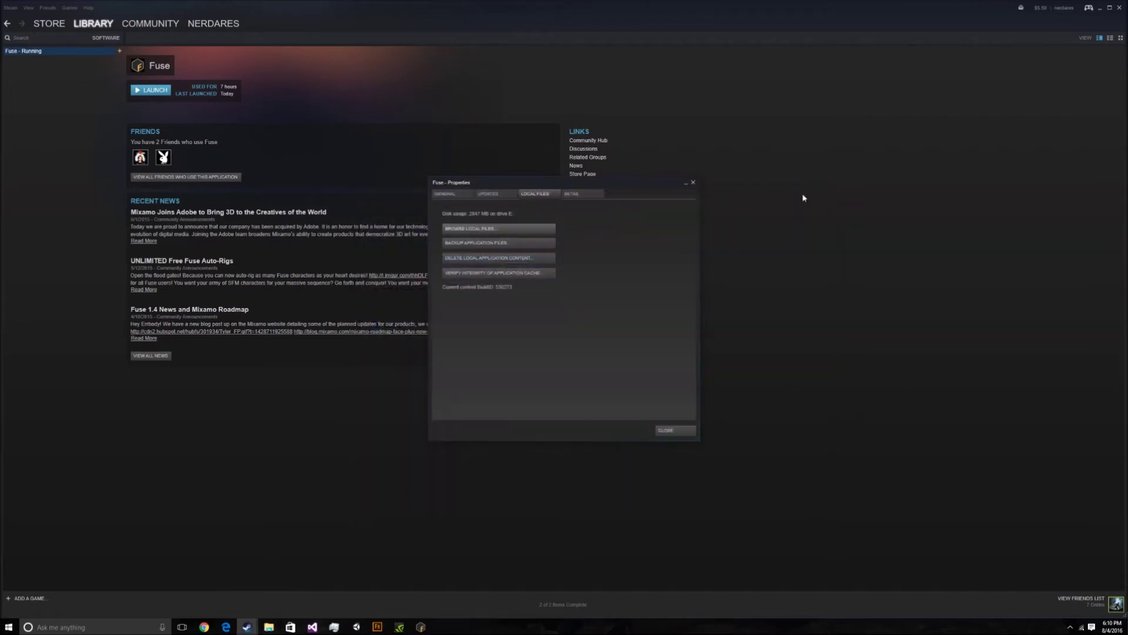
Close Steam's Fuse Properties and set the Ambient Occlusion Map to MaleSkinnyZombieA_AO via the pasted path.
left_click(655, 430)
left_click(1120, 7)
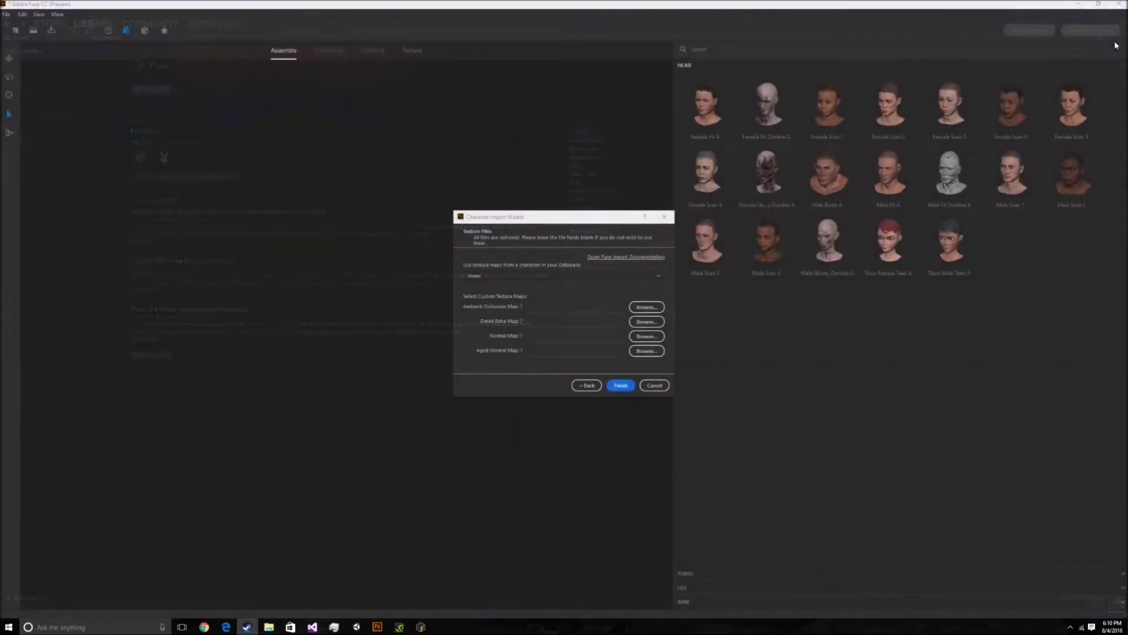
left_click(647, 307)
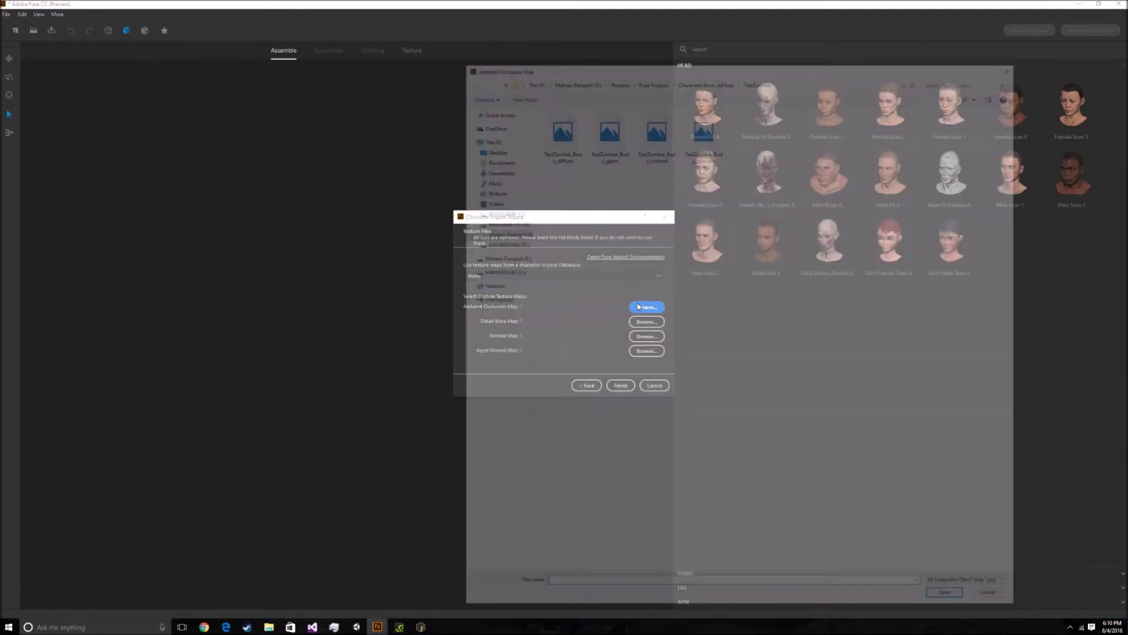
left_click(799, 77)
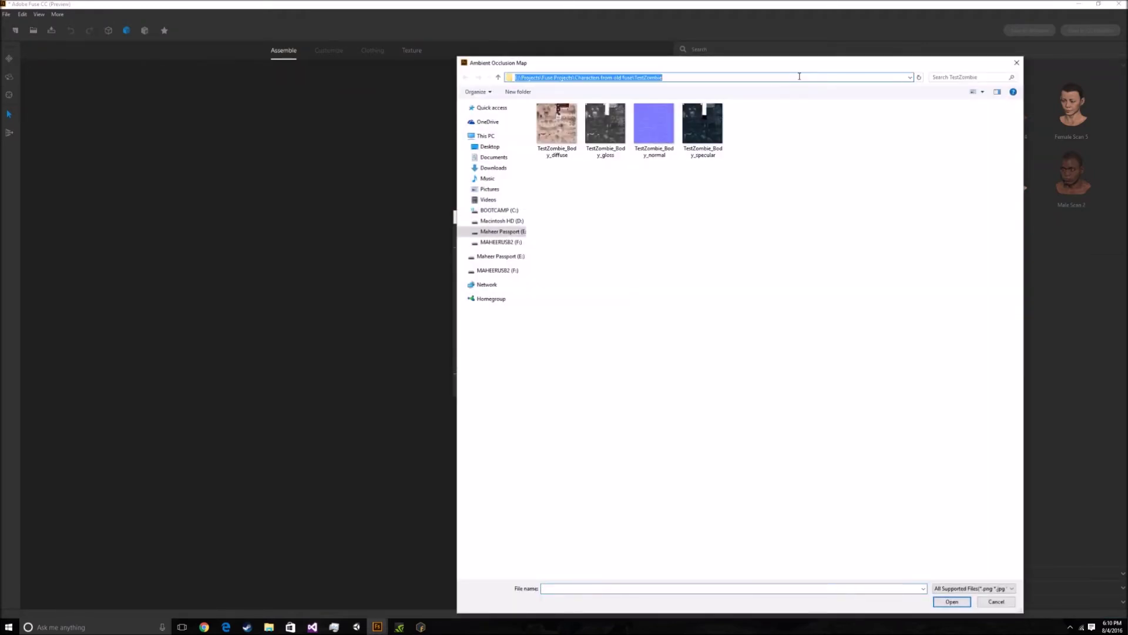
key("ctrl+v")
key("Return")
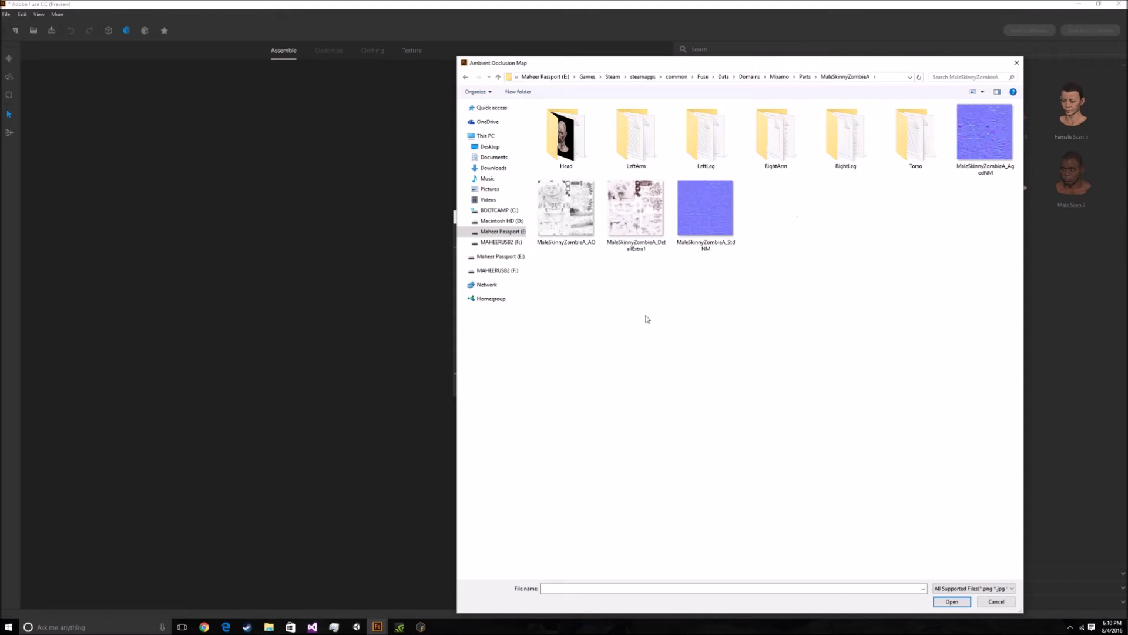
left_click_drag(805, 68, 1002, 88)
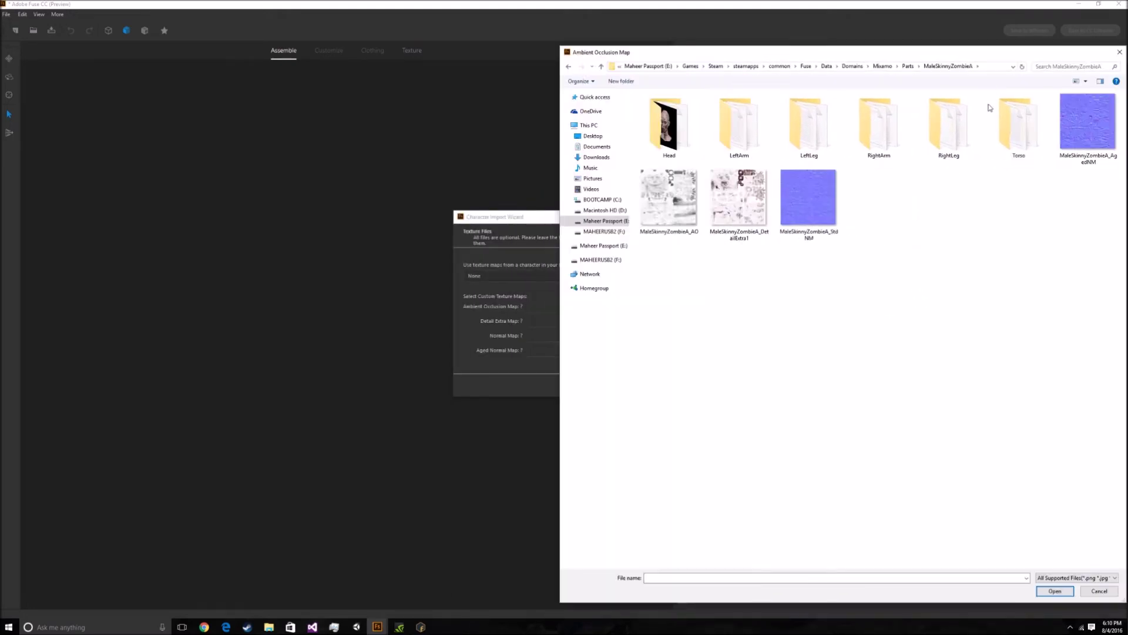
double_click(676, 235)
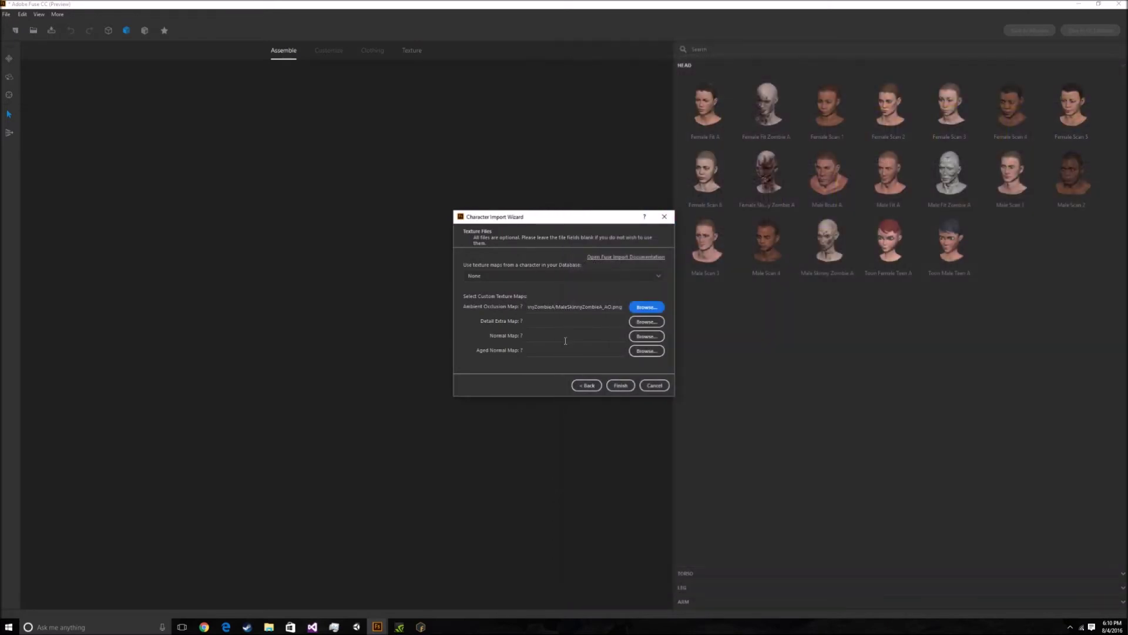
Assign MaleSkinnyZombieA DetailExtra1, StdNM and AgedNM maps, then finish the import.
left_click(647, 322)
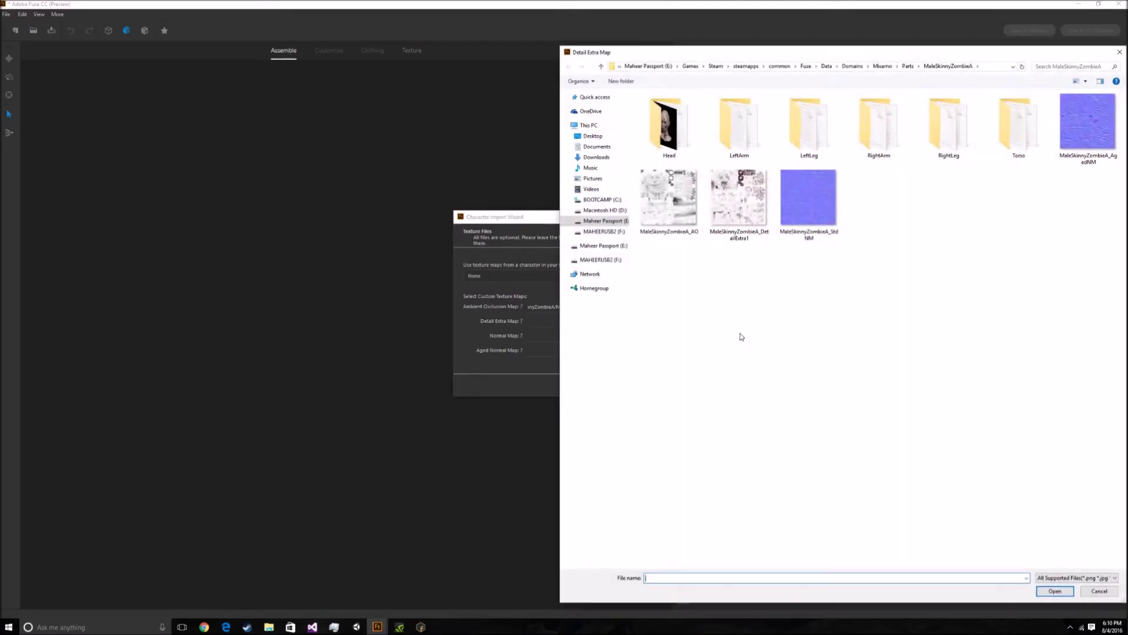
double_click(739, 212)
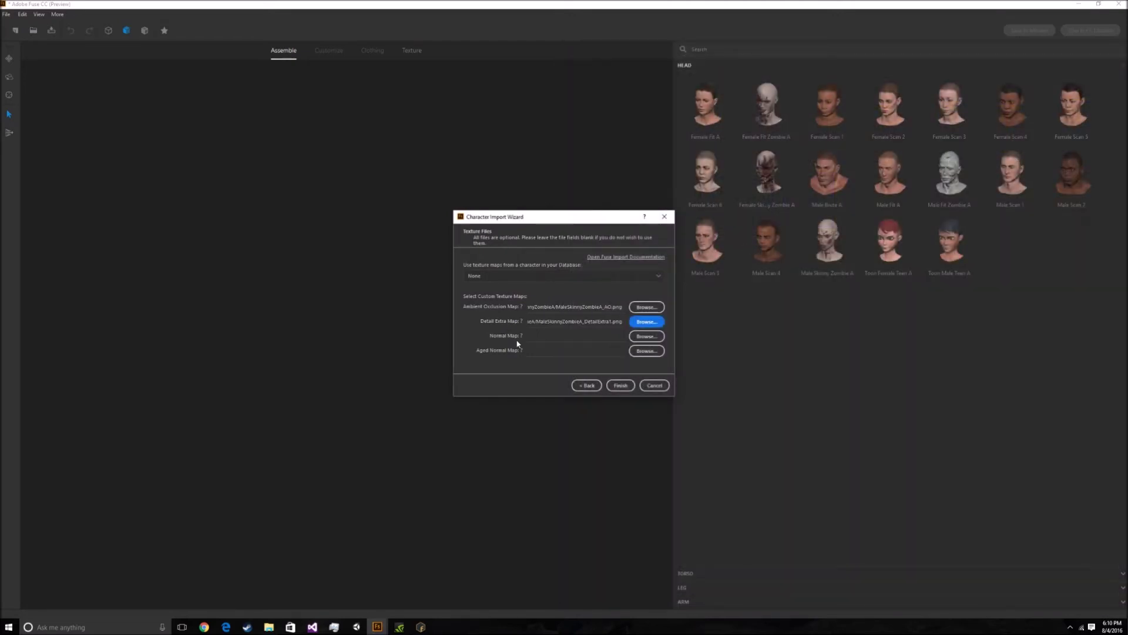
left_click(646, 336)
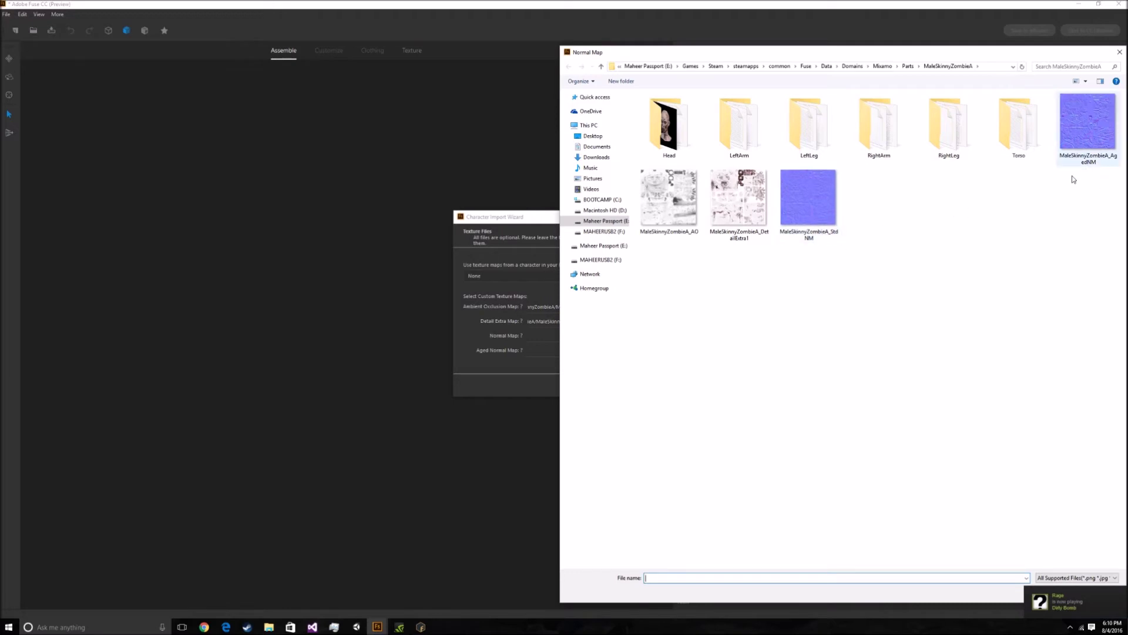
double_click(814, 208)
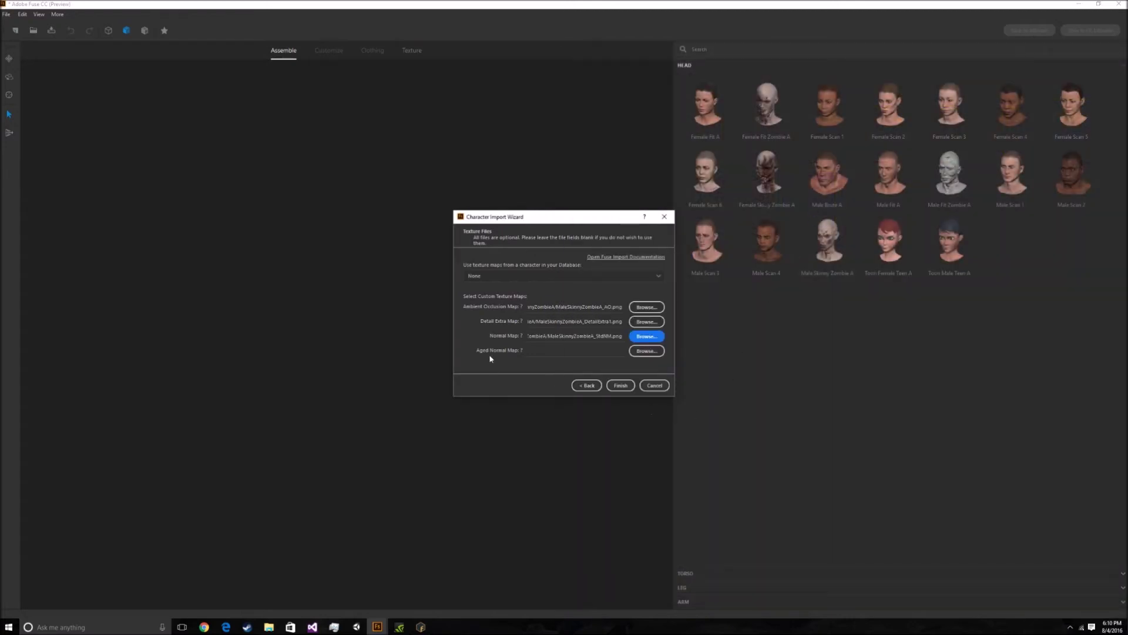
left_click(647, 351)
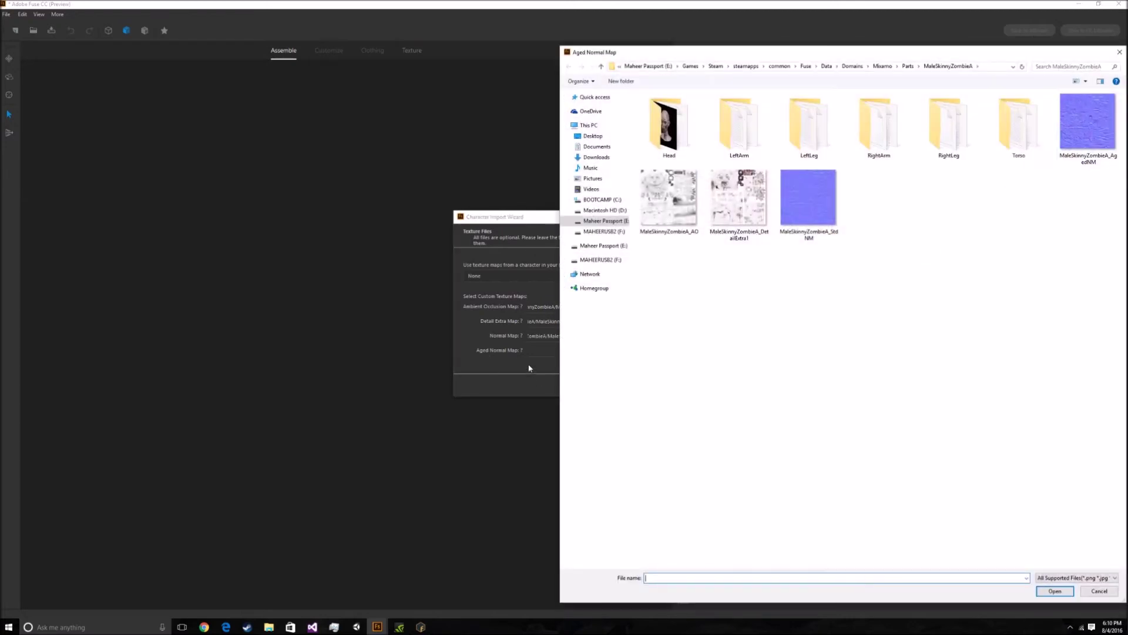
double_click(1074, 167)
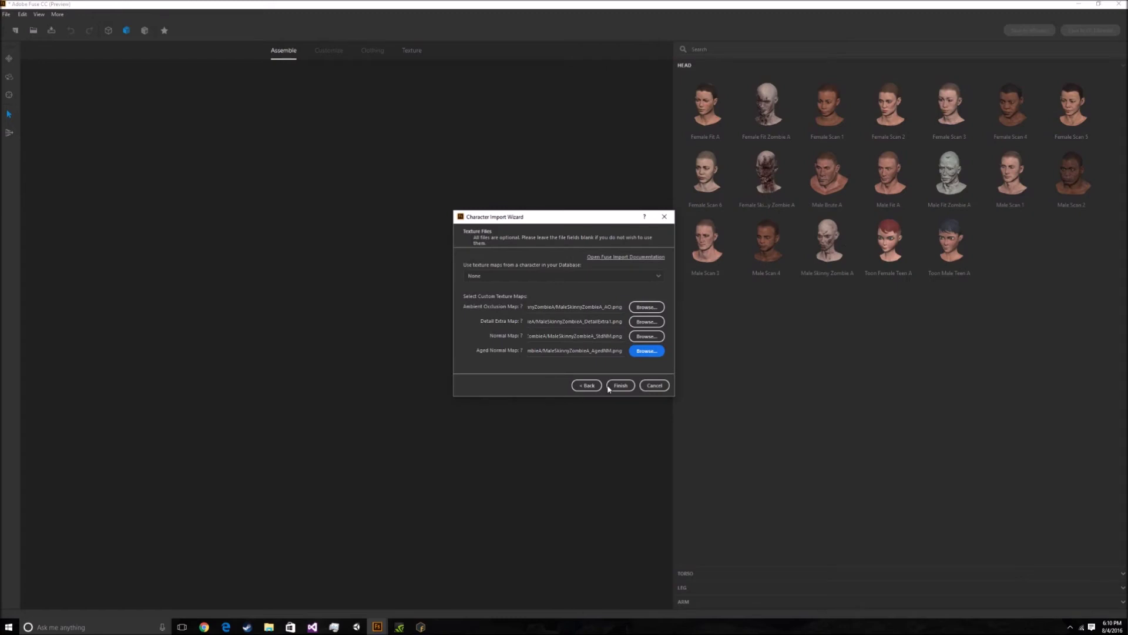
left_click(610, 387)
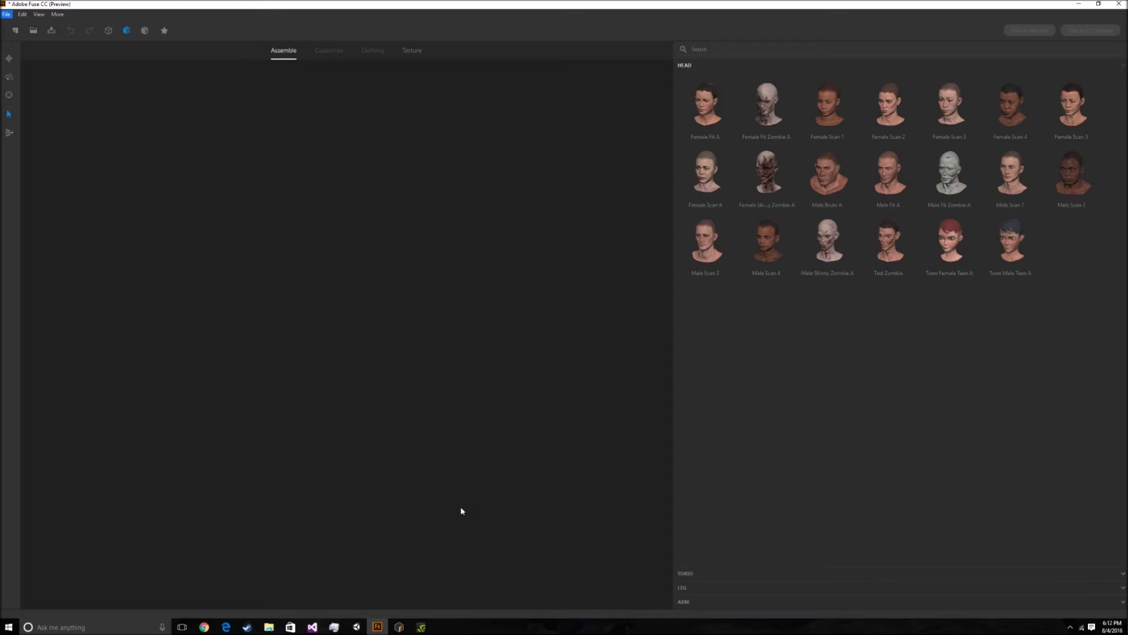
Add the Test Zombie head and torso, frame the body, and bring up the Customize arm sliders.
left_click(892, 254)
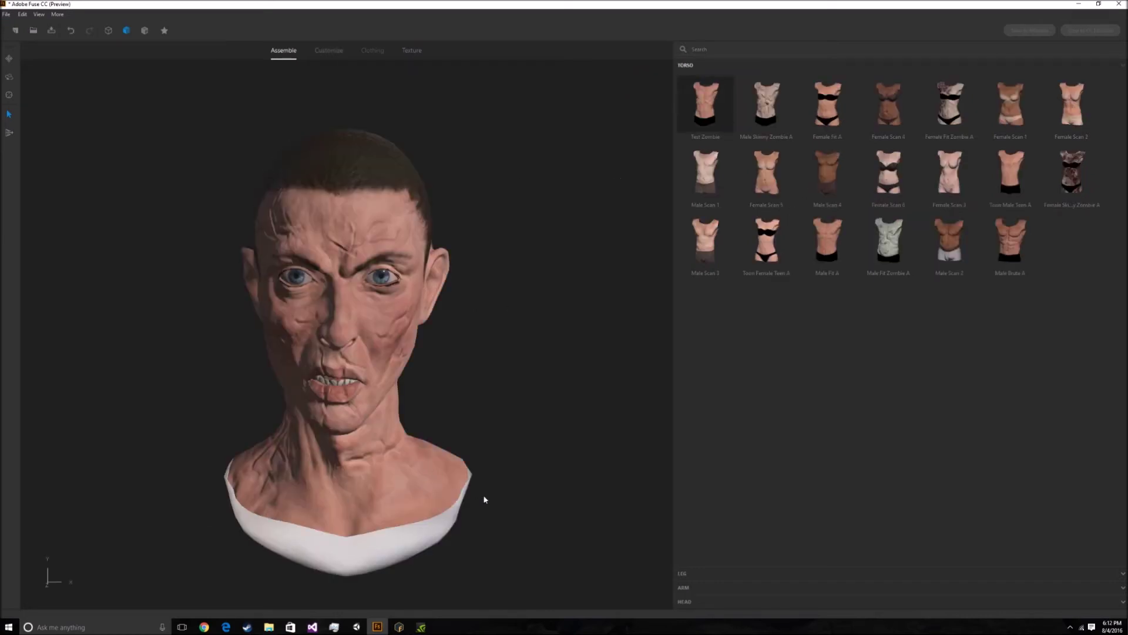
left_click(703, 106)
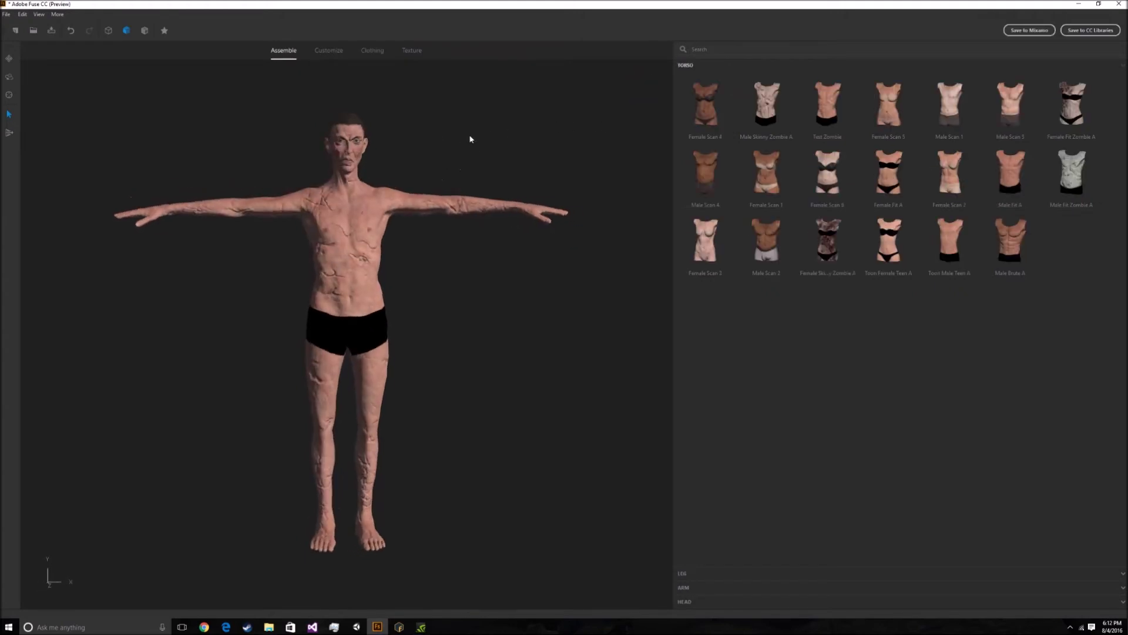
scroll(471, 150, "up", 5)
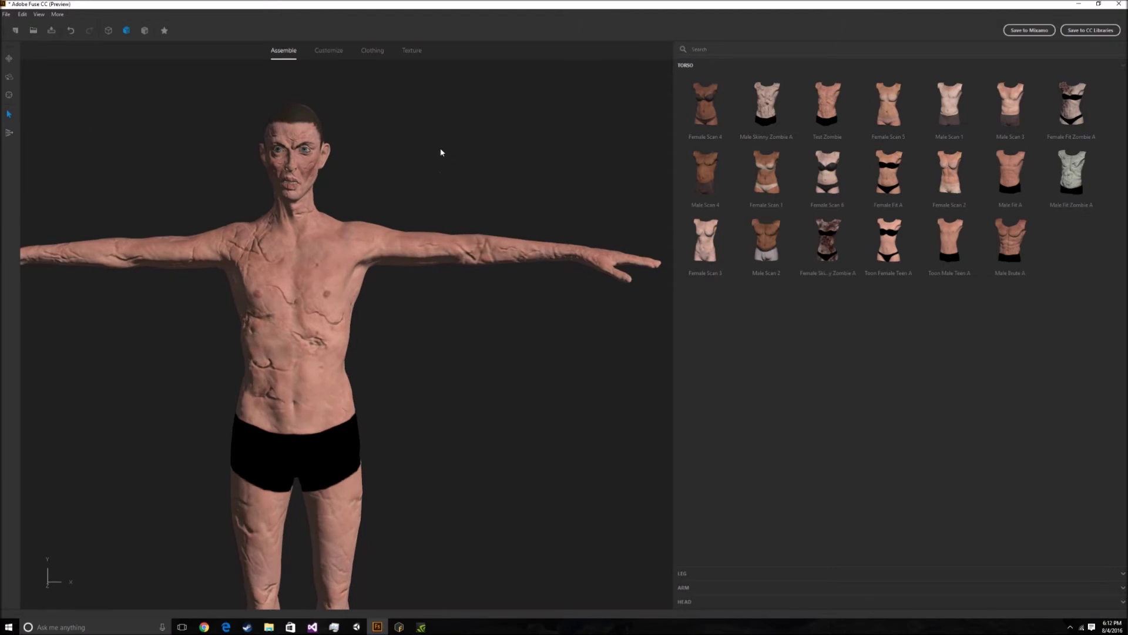
middle_click_drag(440, 151, 461, 174)
left_click(334, 50)
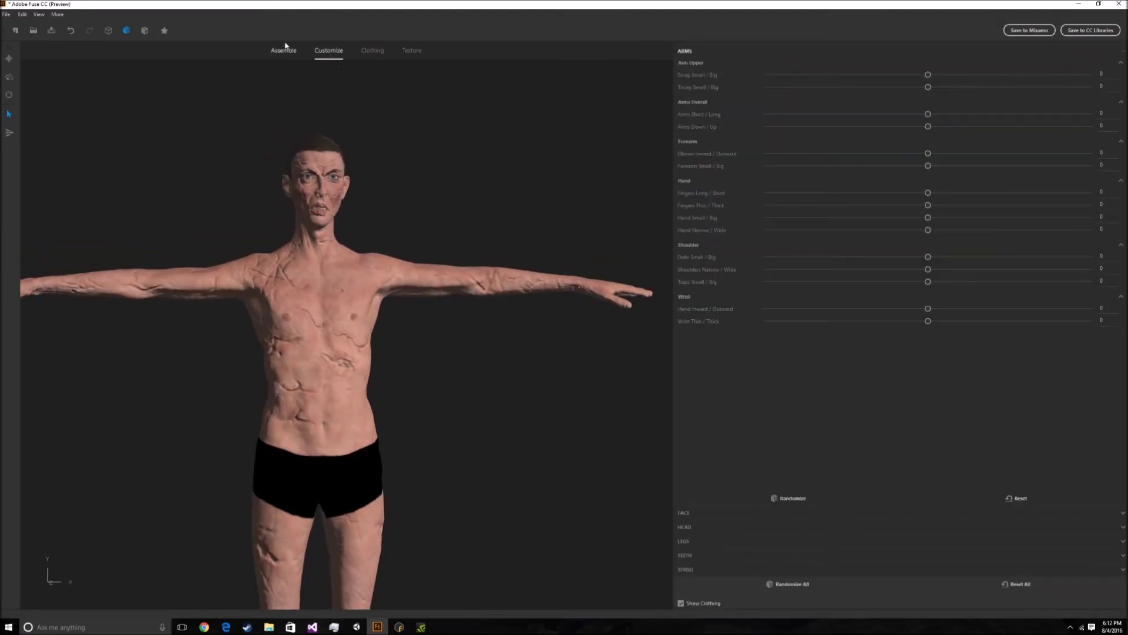
Test-reshape the zombie's nose tip, then Reset All body-shape customizations to zero.
left_click(274, 52)
left_click(325, 52)
left_click(296, 53)
left_click(327, 51)
left_click_drag(394, 126, 509, 175)
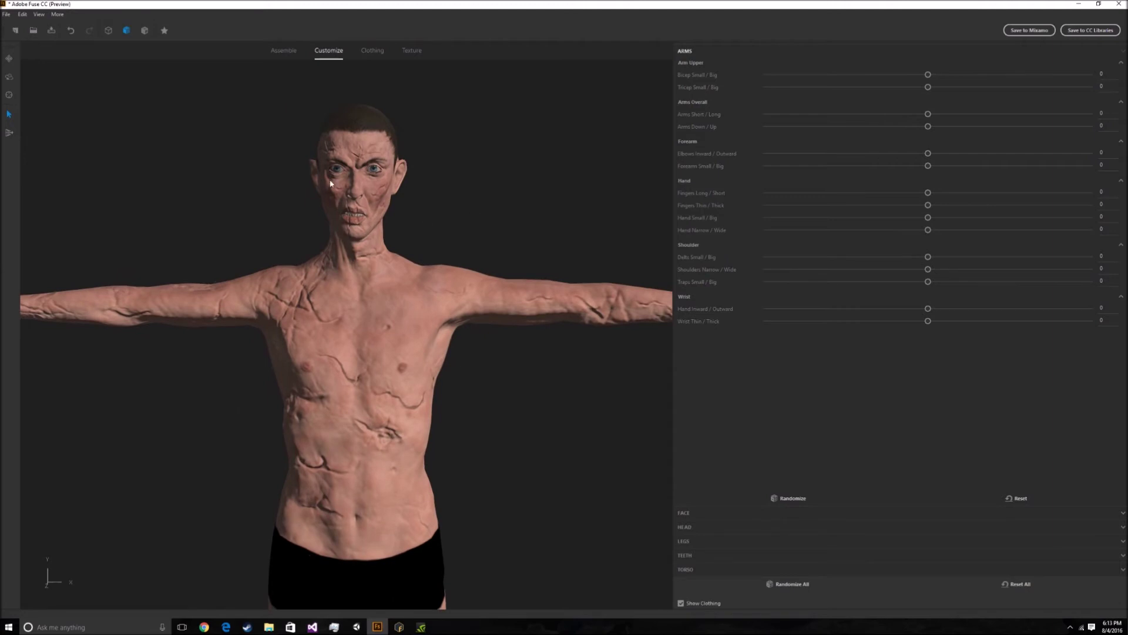
left_click_drag(353, 192, 200, 203)
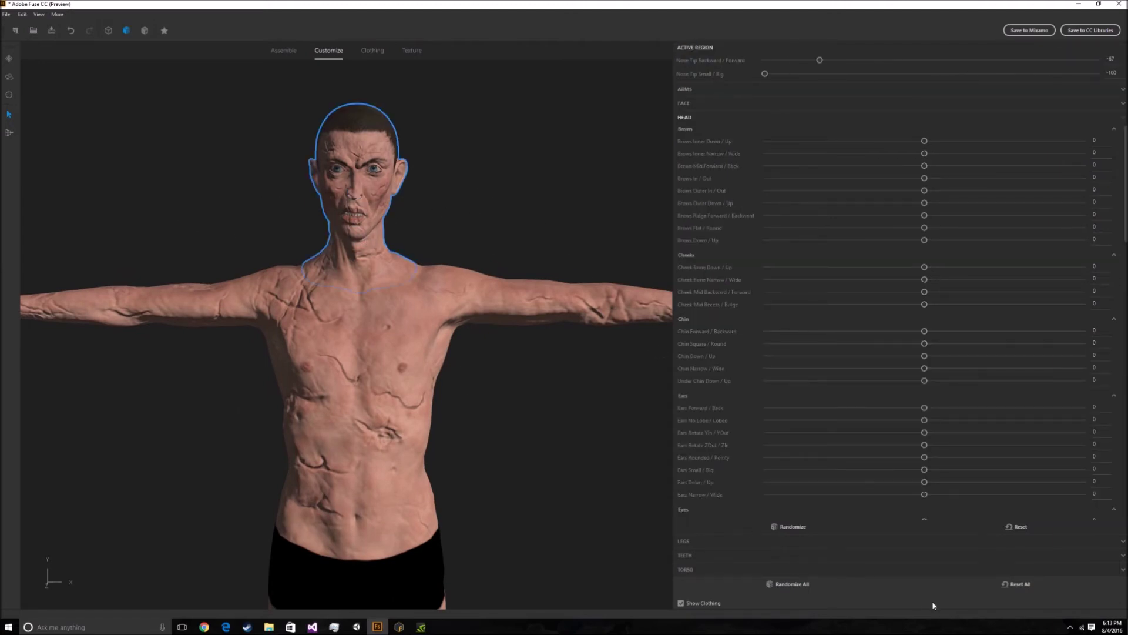
left_click(1007, 588)
In Texture mode, select the zombie body and bring up its Makeup > Skin Color picker.
left_click(412, 51)
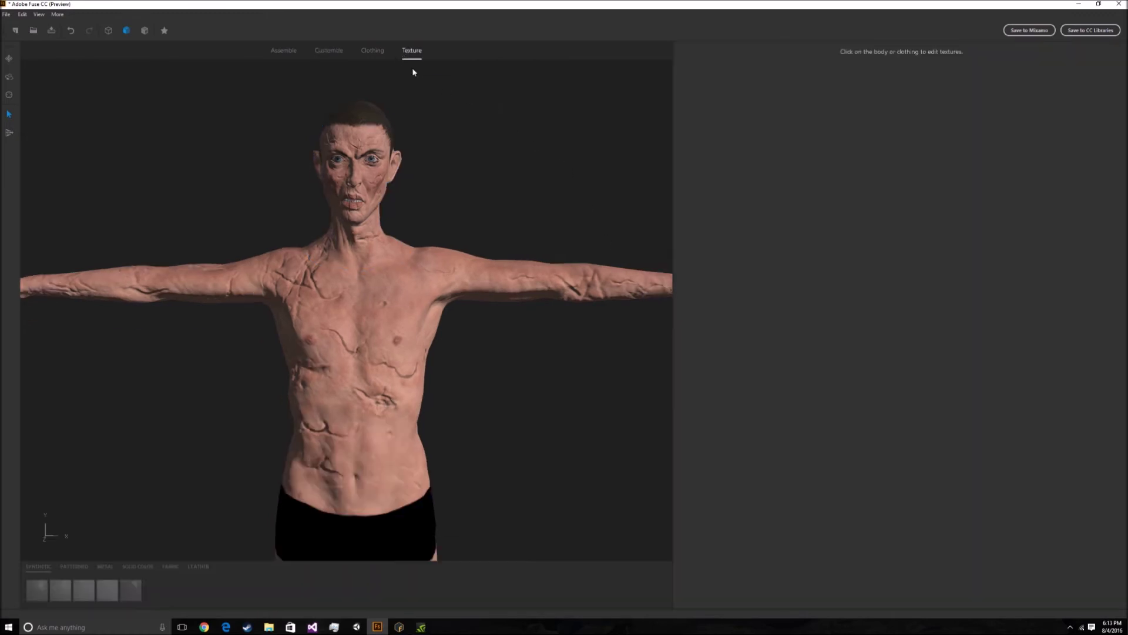
left_click(391, 253)
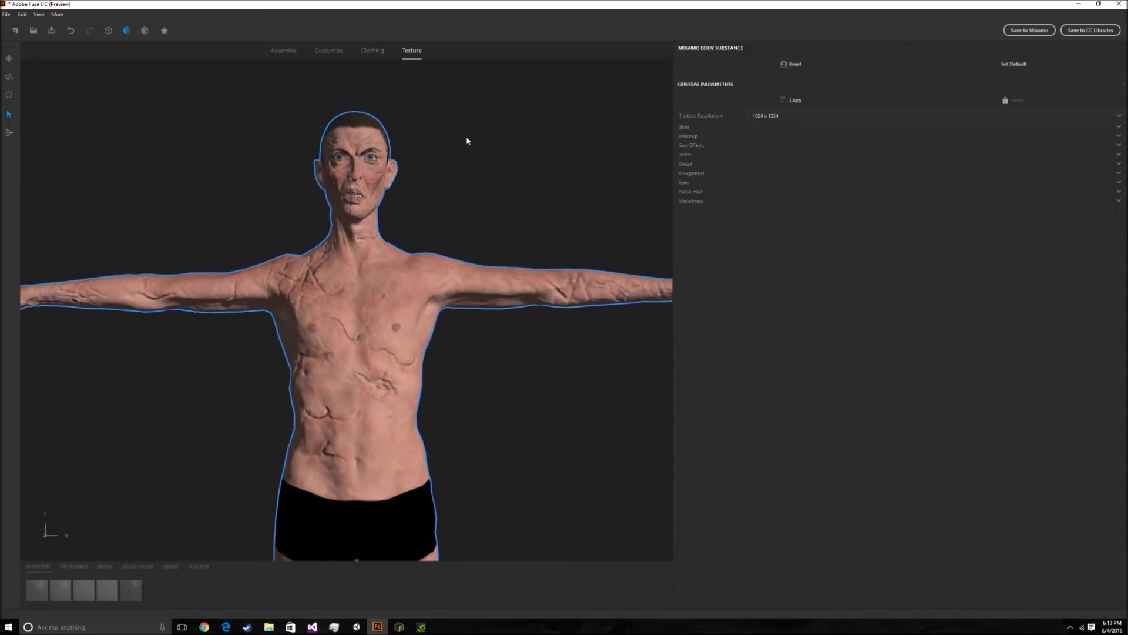
left_click(686, 136)
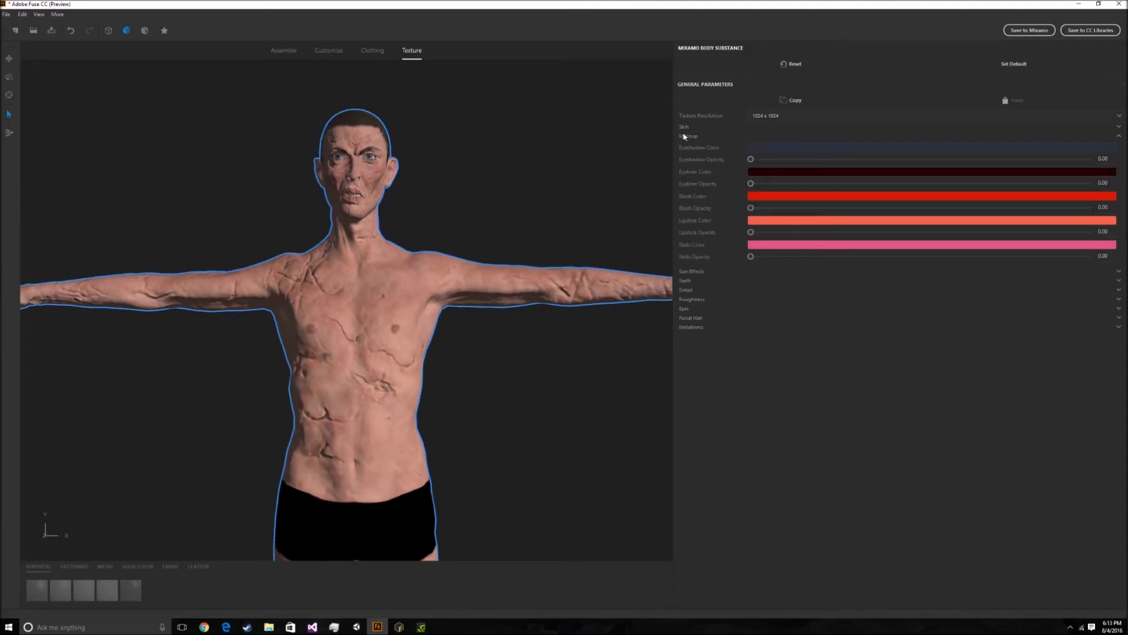
left_click(684, 137)
left_click(682, 128)
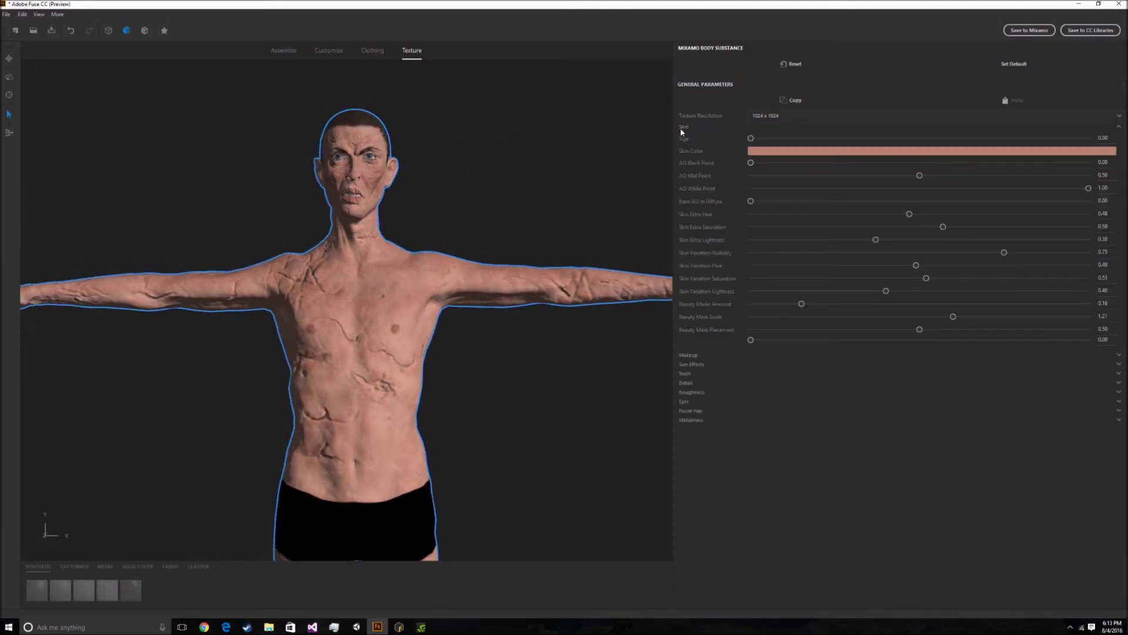
left_click(753, 151)
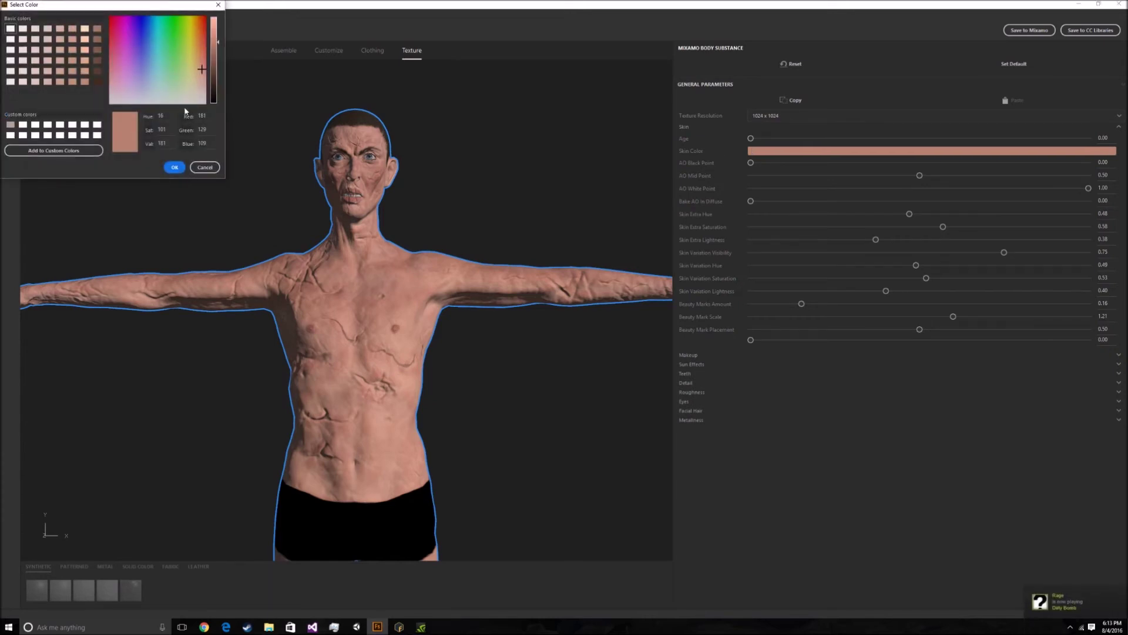
View the original zombie's body Skin Color in Mixamo Fuse's Texture tab, then pick the saved paler tone.
mouse_move(397, 631)
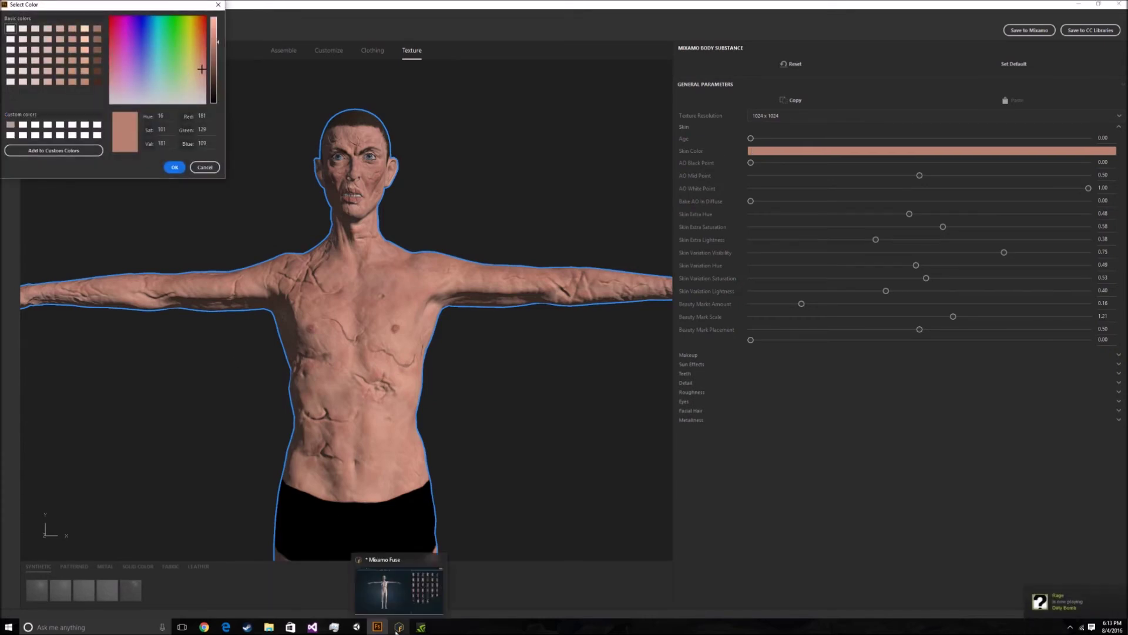
left_click(395, 596)
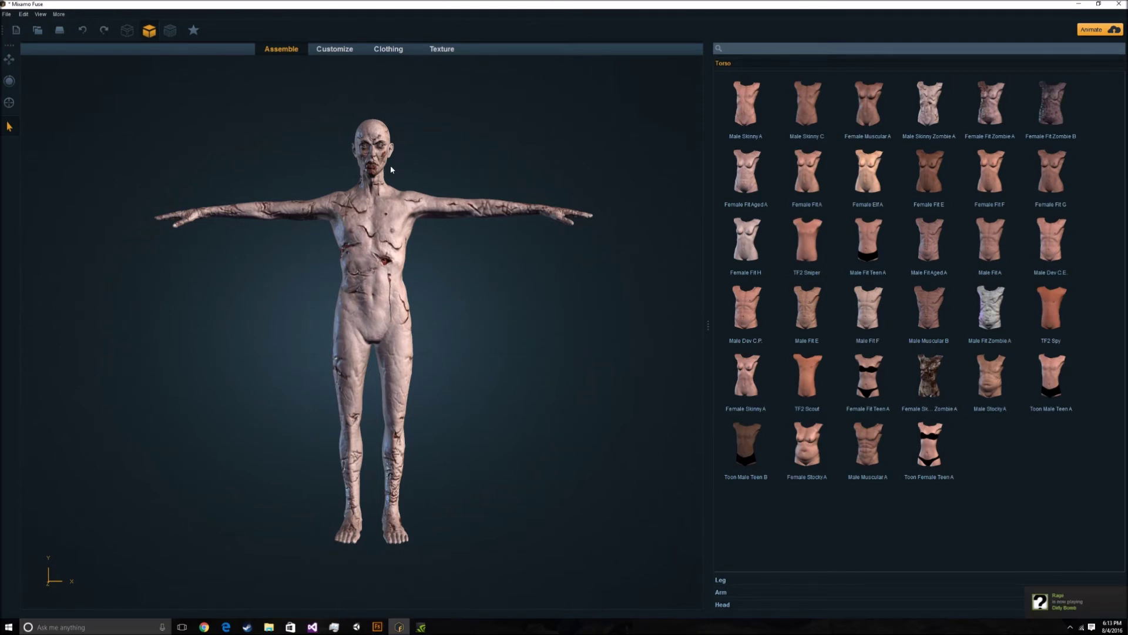
left_click(442, 49)
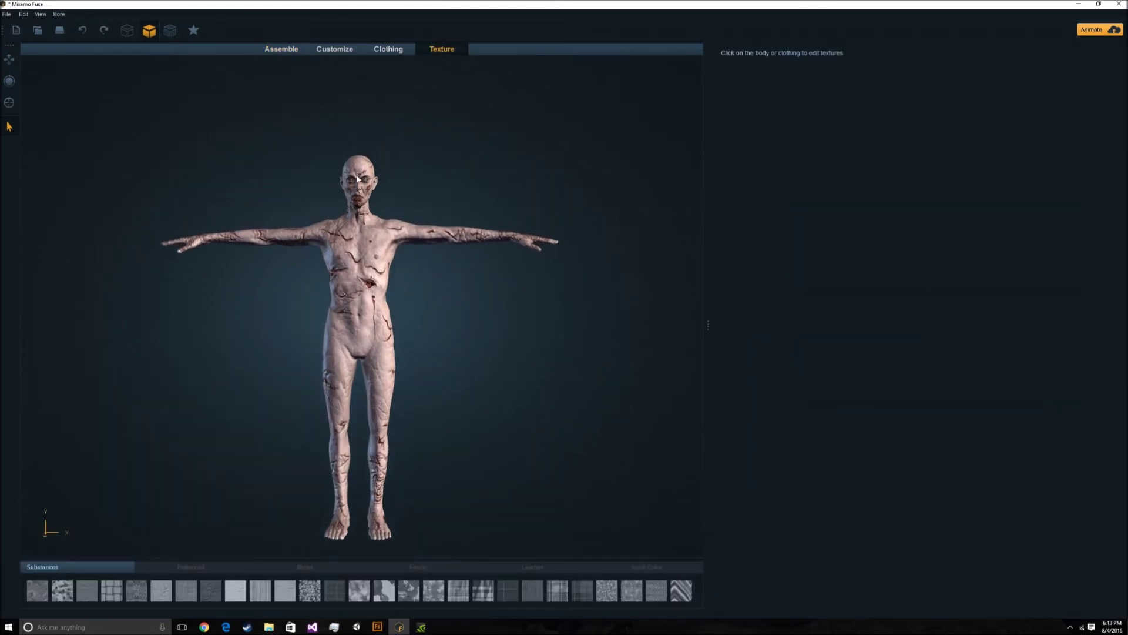
left_click(359, 179)
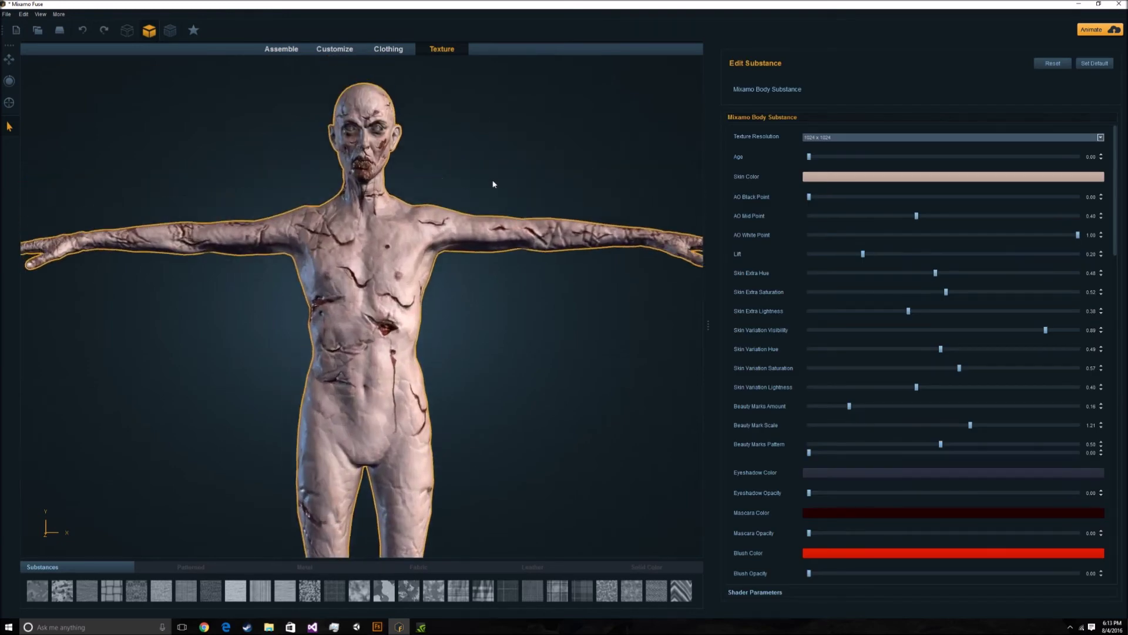
left_click(844, 178)
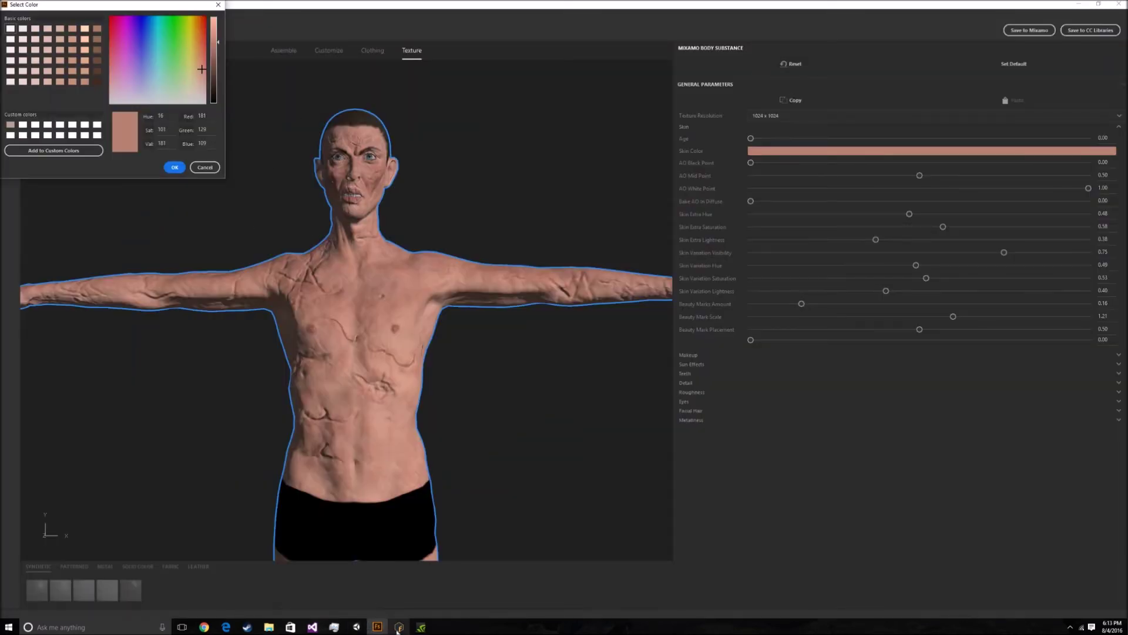
left_click(11, 125)
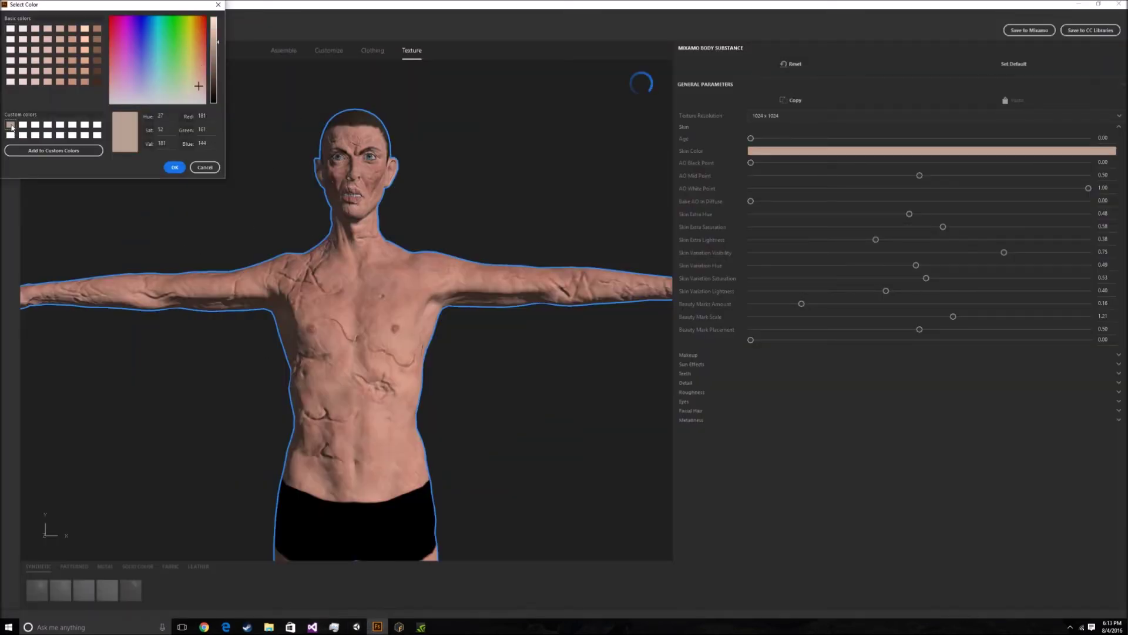
Apply the paler skin tone (Hue 27, Sat 52) and close Mixamo Fuse's colour picker unchanged.
left_click(174, 168)
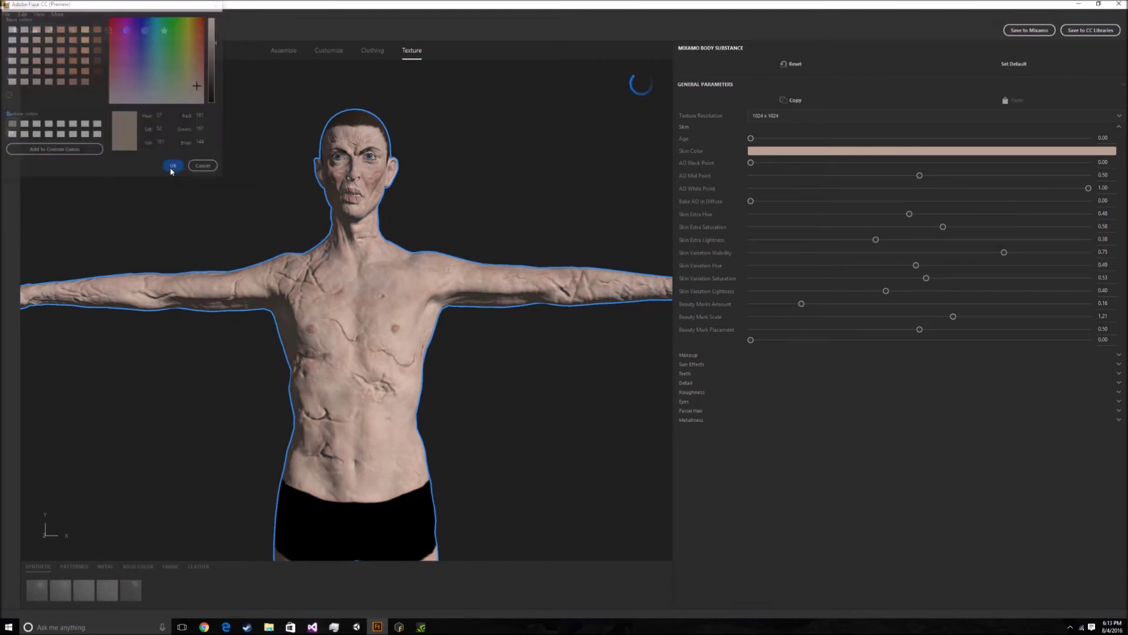
left_click_drag(408, 146, 418, 274)
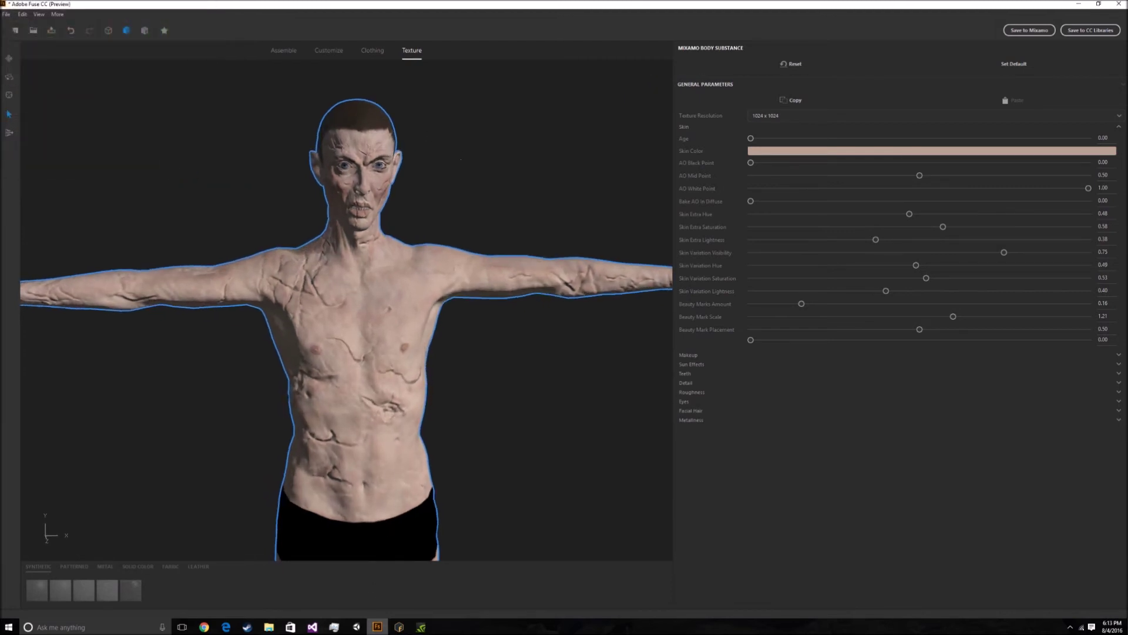
left_click(399, 627)
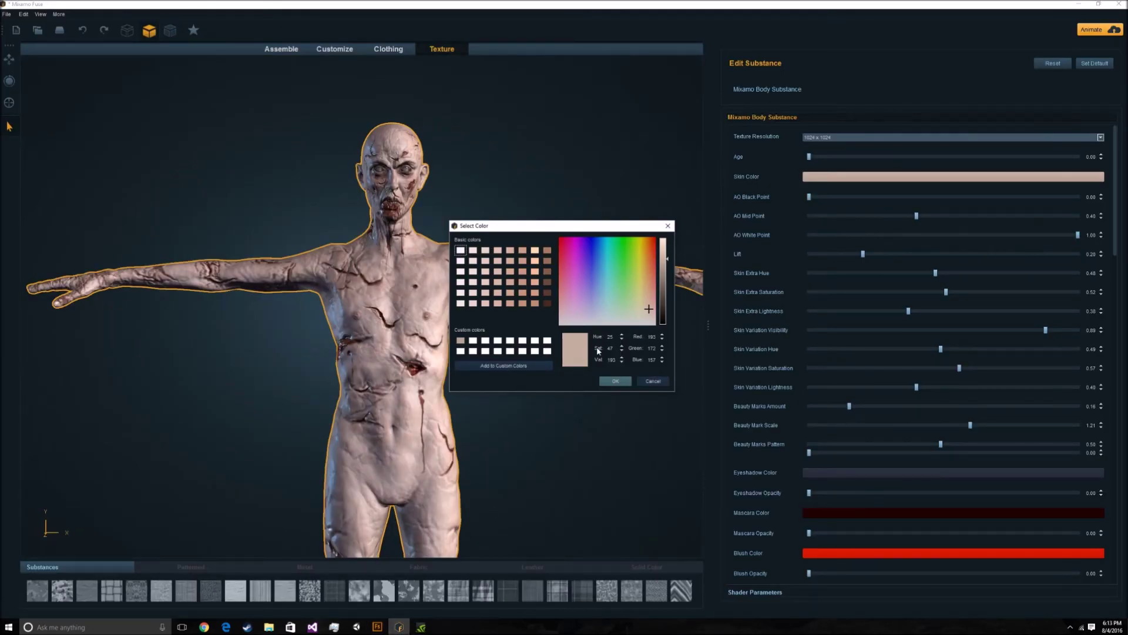
left_click(378, 625)
left_click(400, 627)
left_click(646, 382)
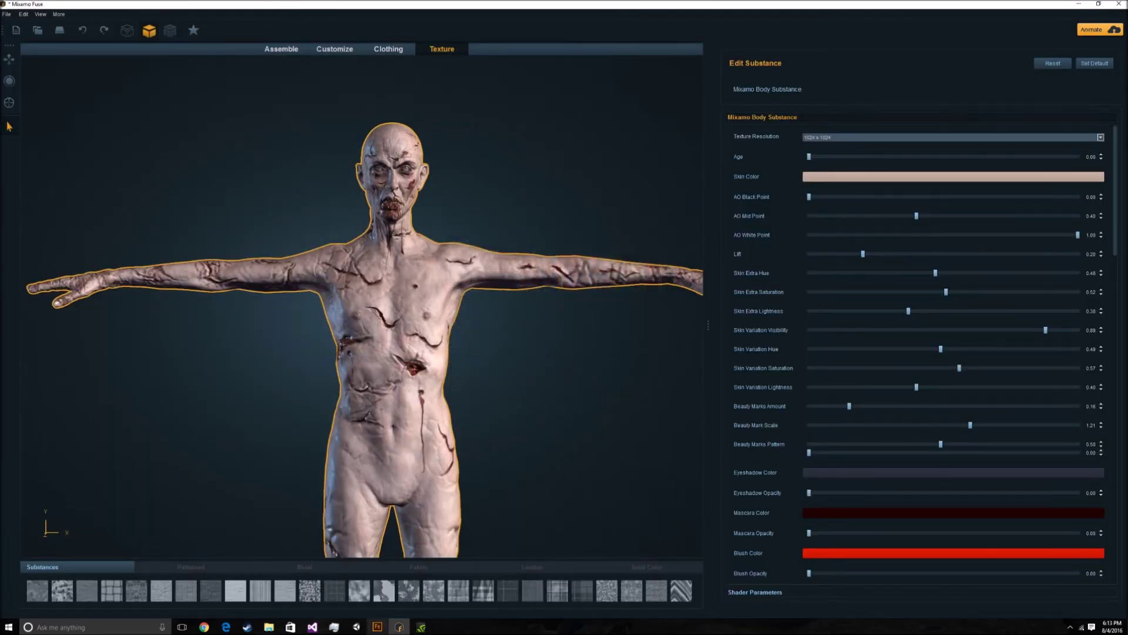
left_click(378, 627)
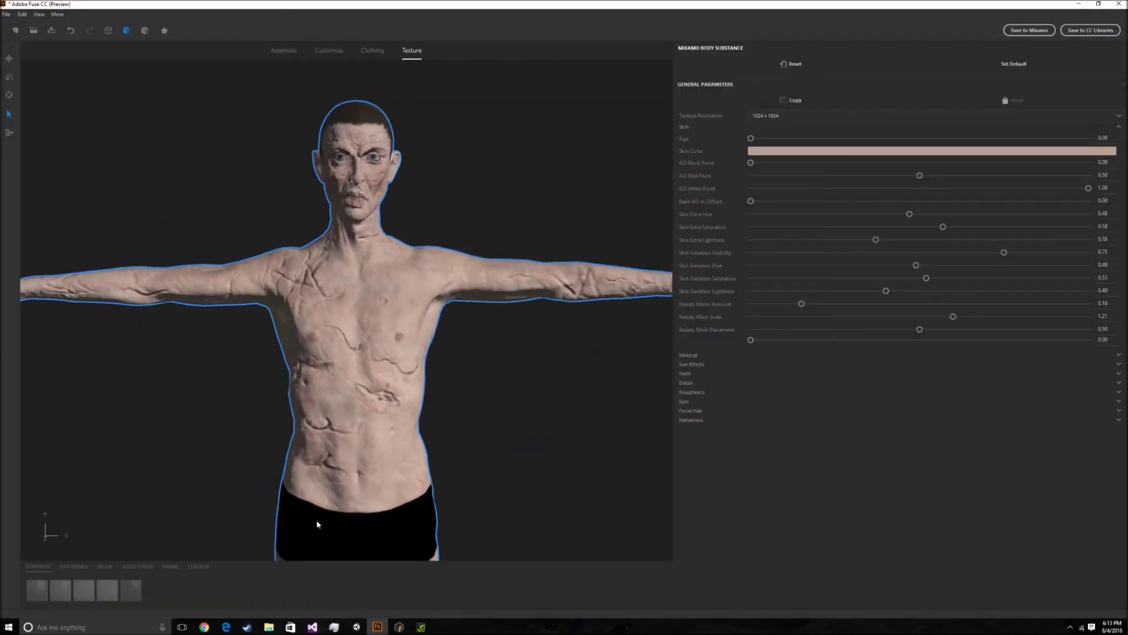
Set Detail Visibility to 1.00 and inspect the dark cracks and bloody wounds on the body.
left_click(399, 626)
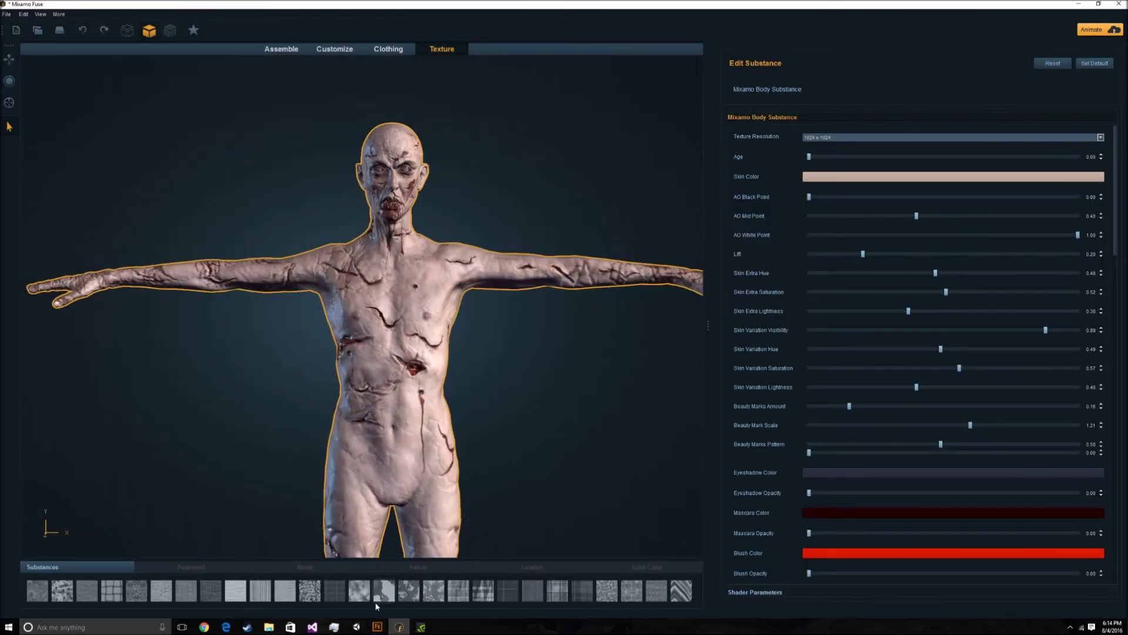
left_click(378, 626)
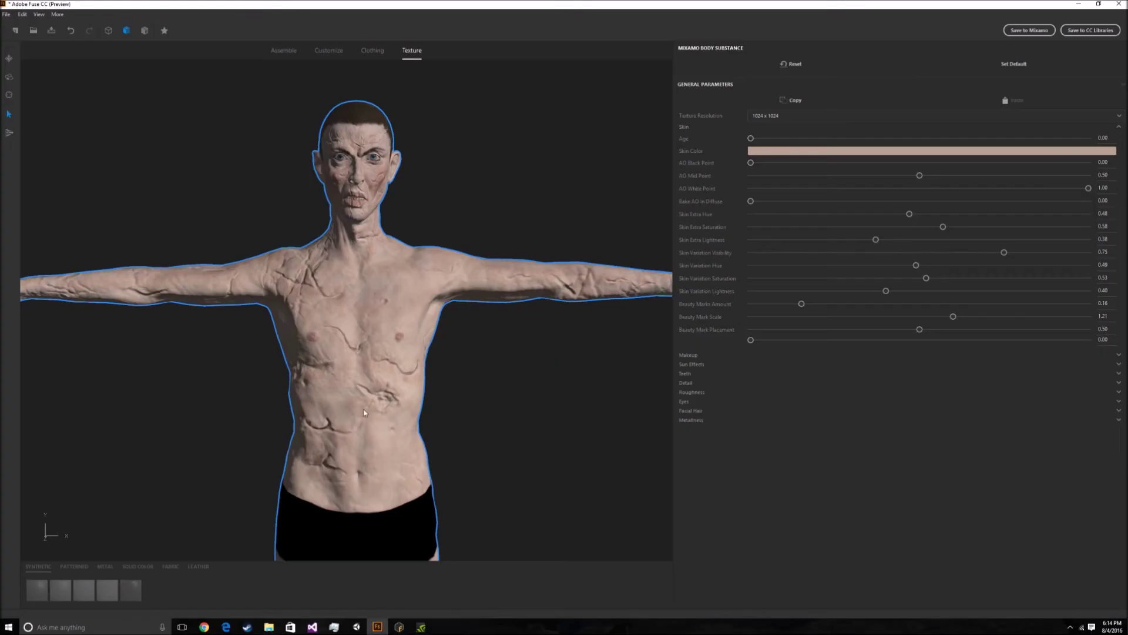
left_click(685, 128)
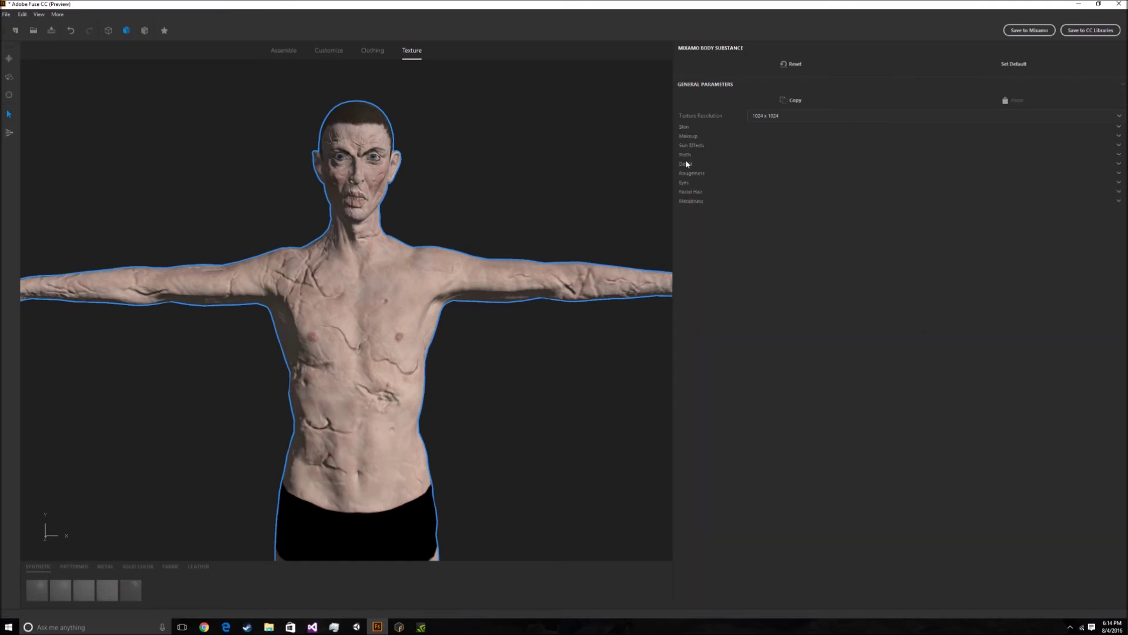
left_click(685, 164)
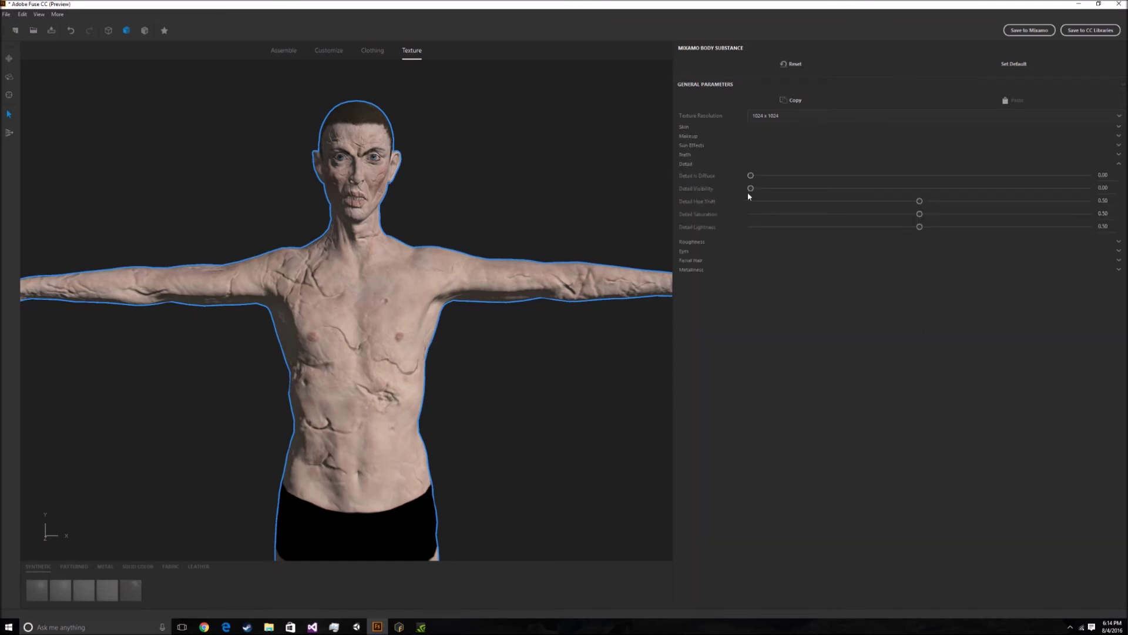
left_click_drag(752, 192, 1091, 188)
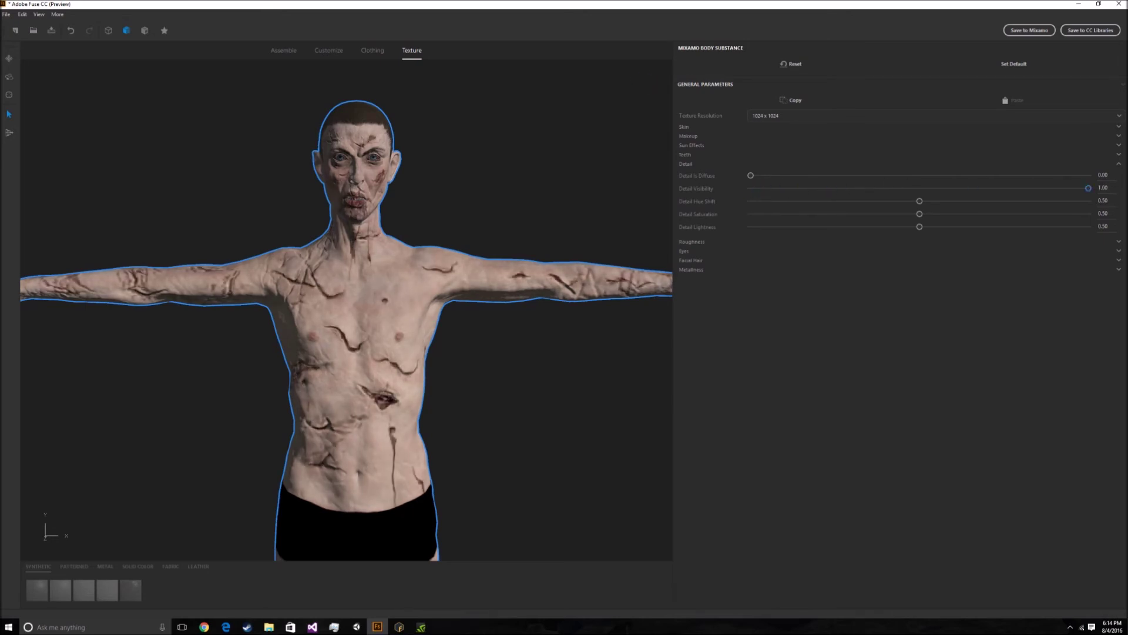
mouse_move(489, 185)
left_mouse_down()
mouse_move(449, 176)
mouse_move(390, 114)
mouse_move(461, 189)
mouse_move(485, 181)
left_mouse_up()
scroll(486, 180, "up", 8)
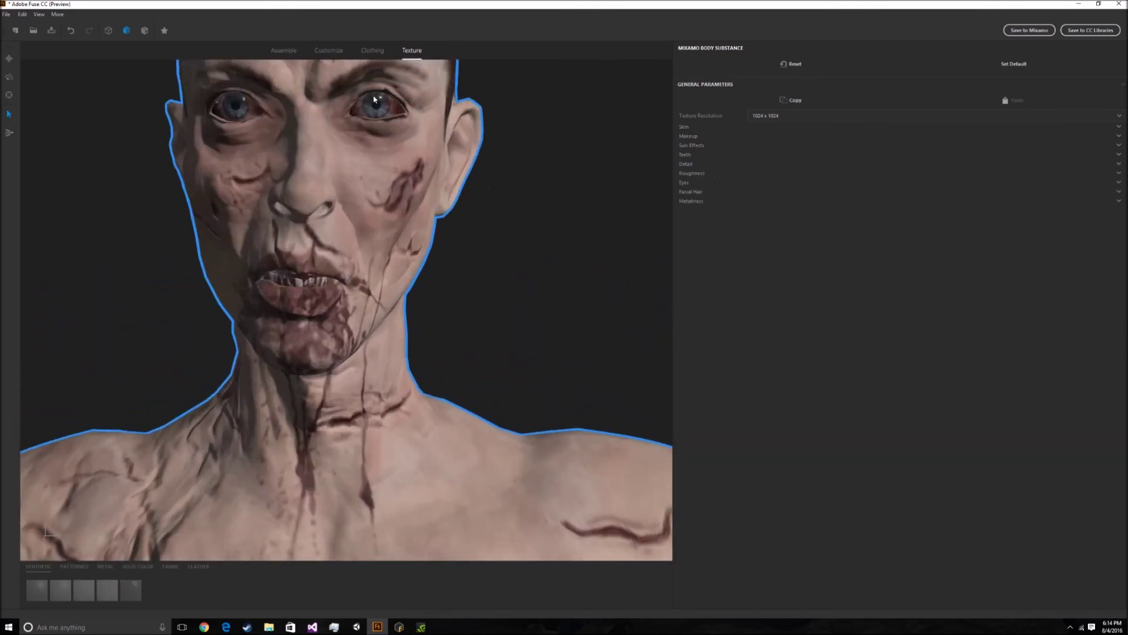
scroll(511, 264, "down", 10)
scroll(520, 288, "up", 5)
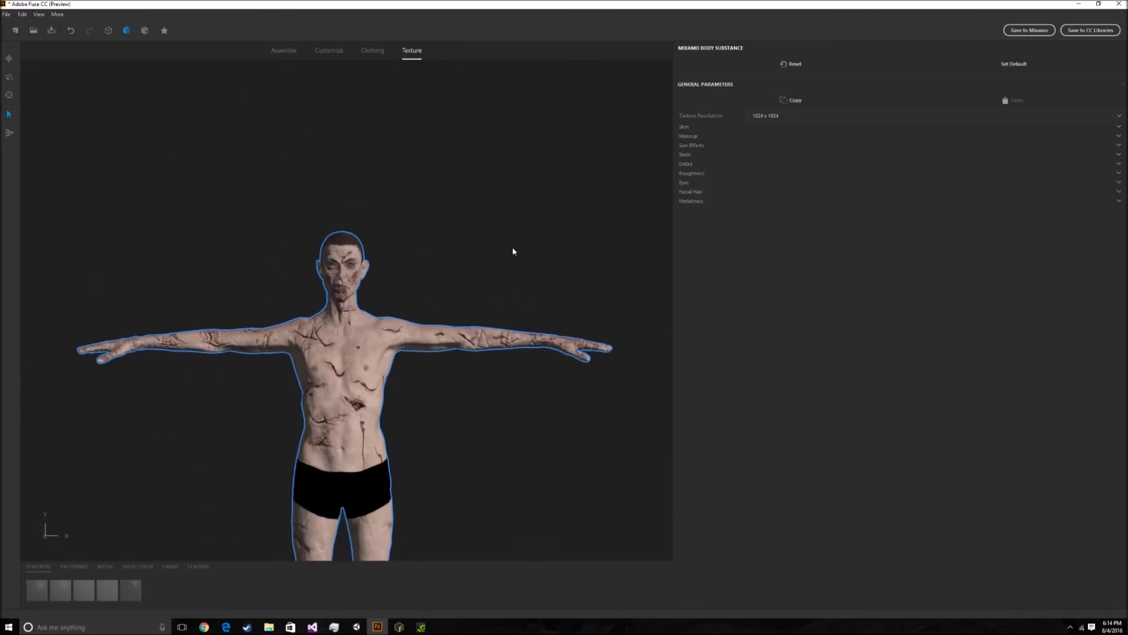
middle_click_drag(472, 268, 517, 228)
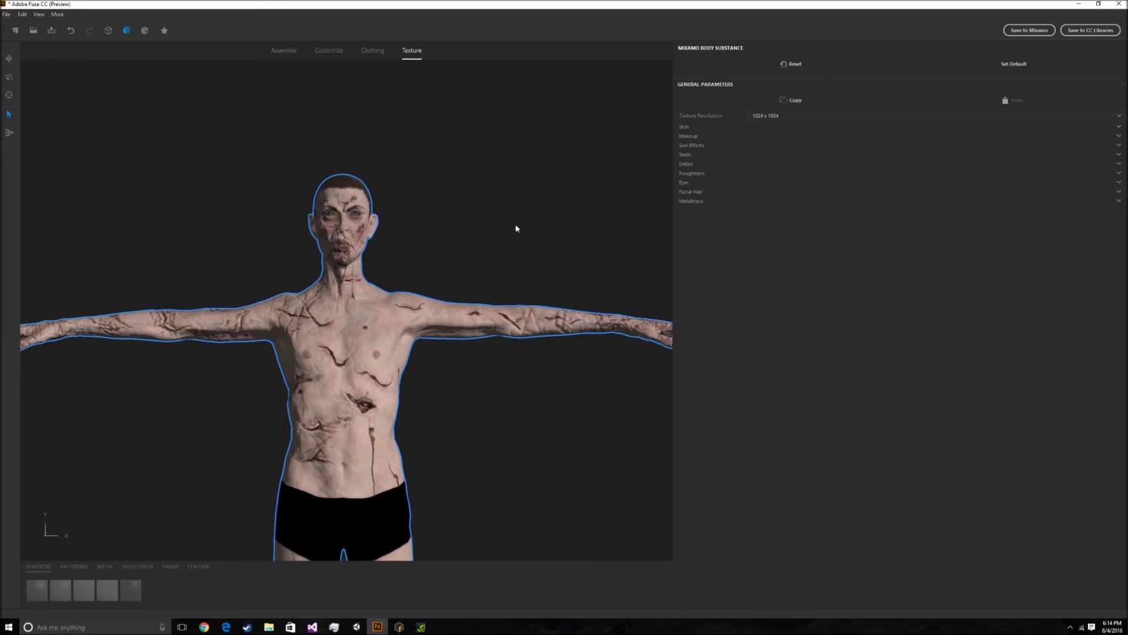
Expand Facial Hair and set the Hair option to None for a bald head.
left_click(690, 193)
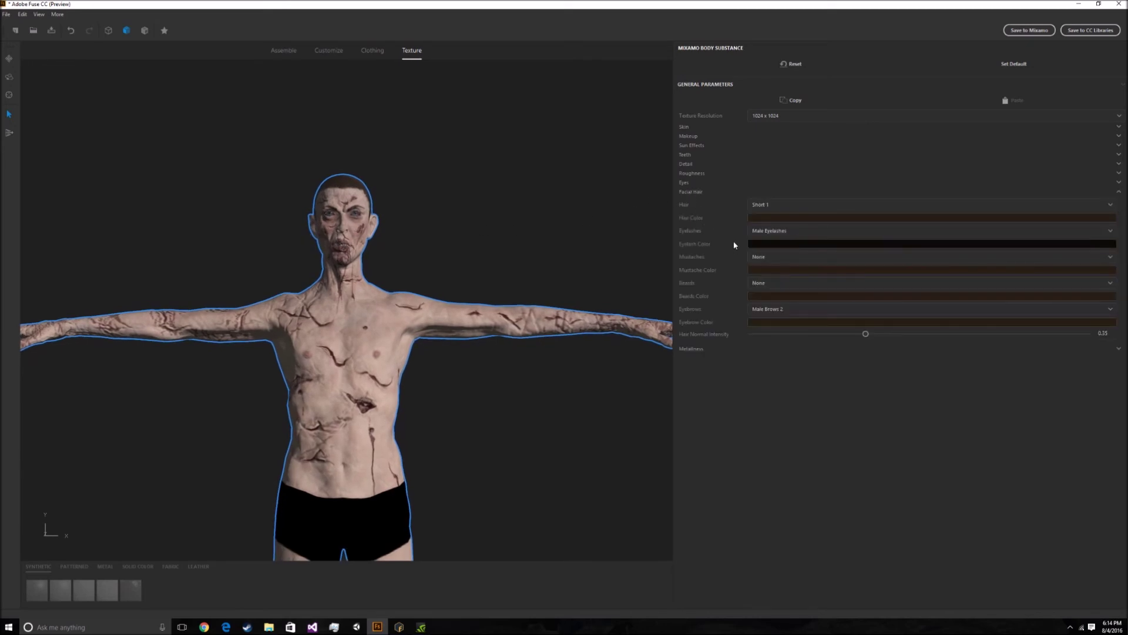
key("alt+Tab")
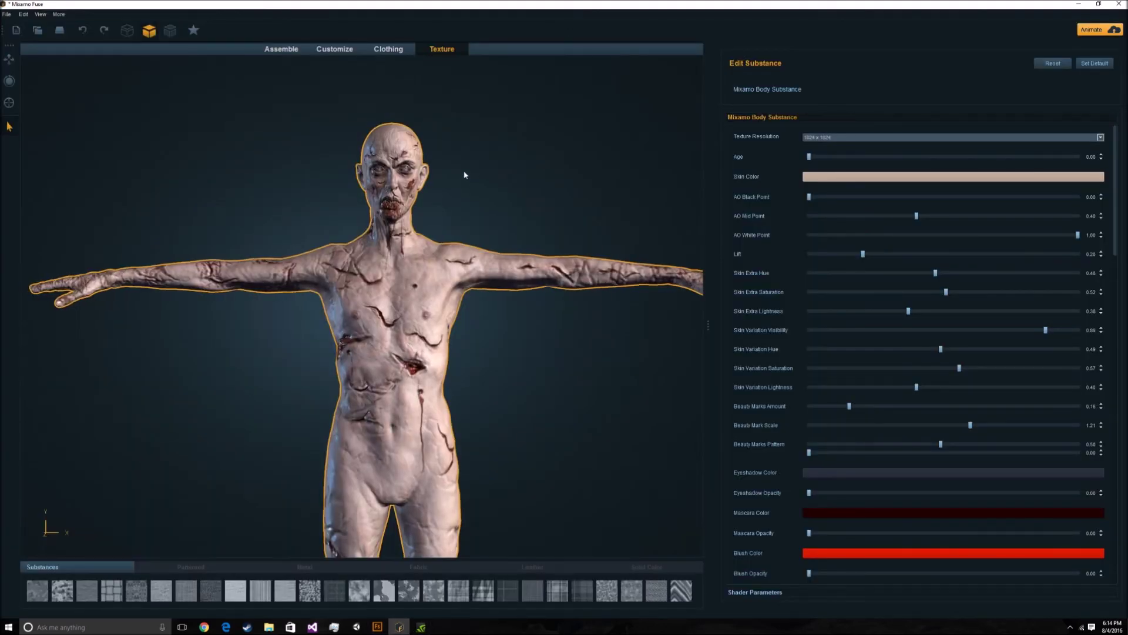
left_click(372, 630)
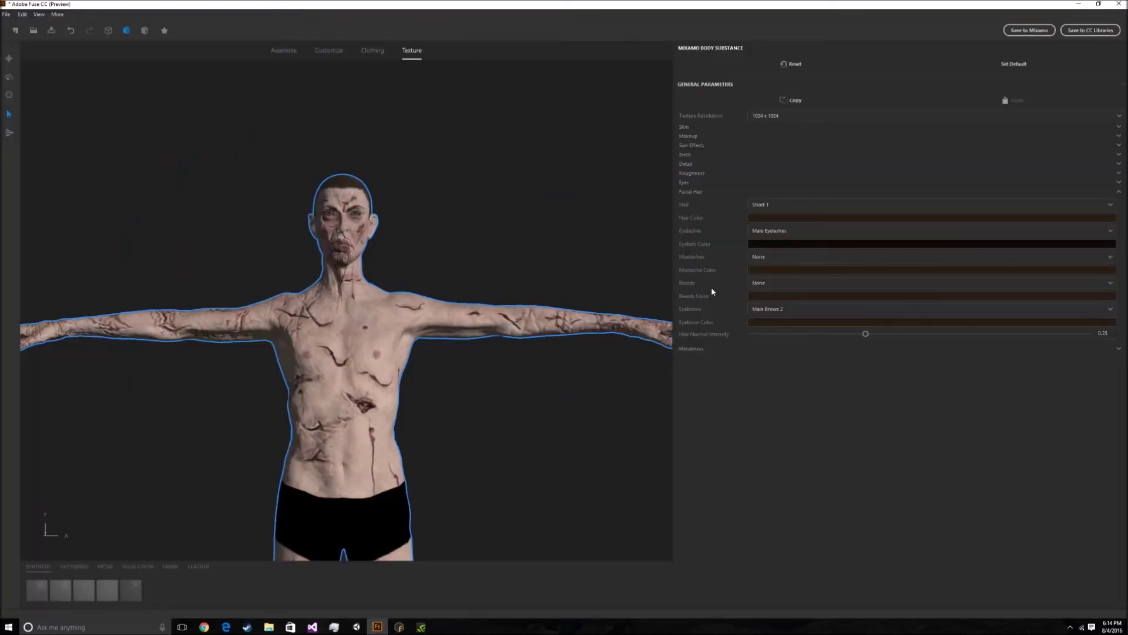
left_click(767, 206)
left_click(756, 214)
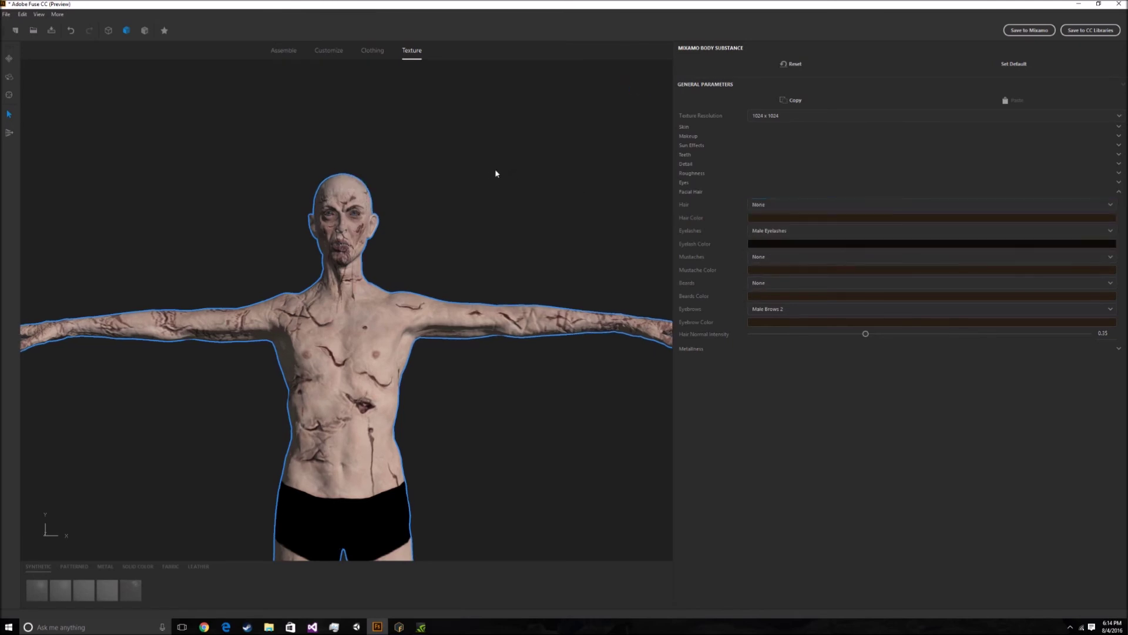
mouse_move(514, 190)
left_mouse_down()
mouse_move(576, 189)
mouse_move(431, 185)
mouse_move(522, 187)
left_mouse_up()
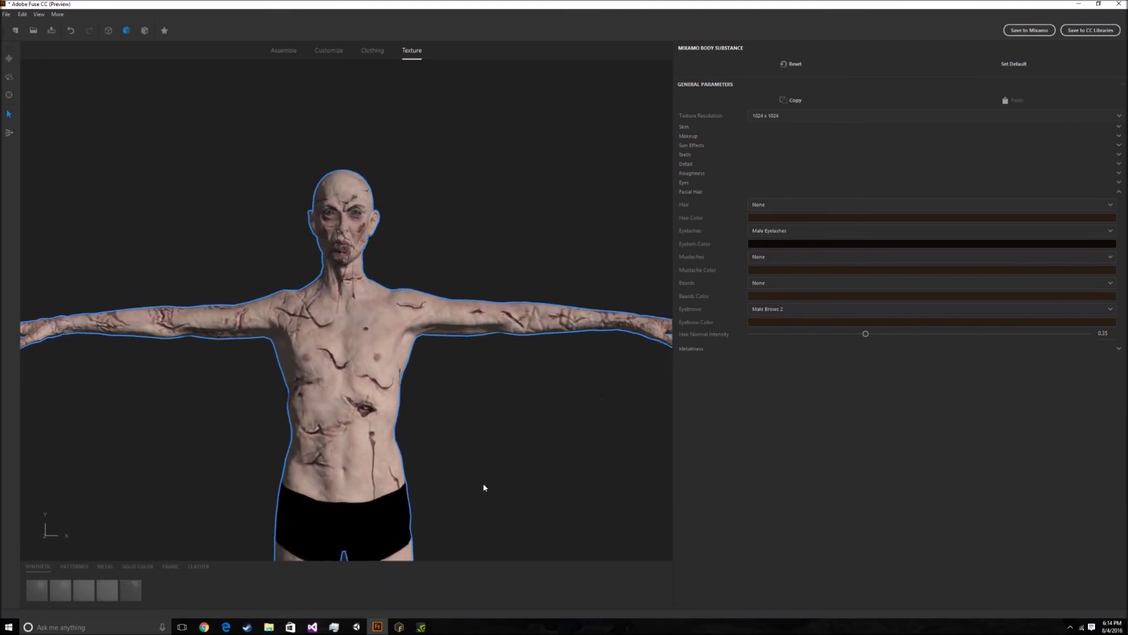
Compare the bald head against the Mixamo Fuse original zombie.
key("alt+Tab")
scroll(459, 195, "up", 5)
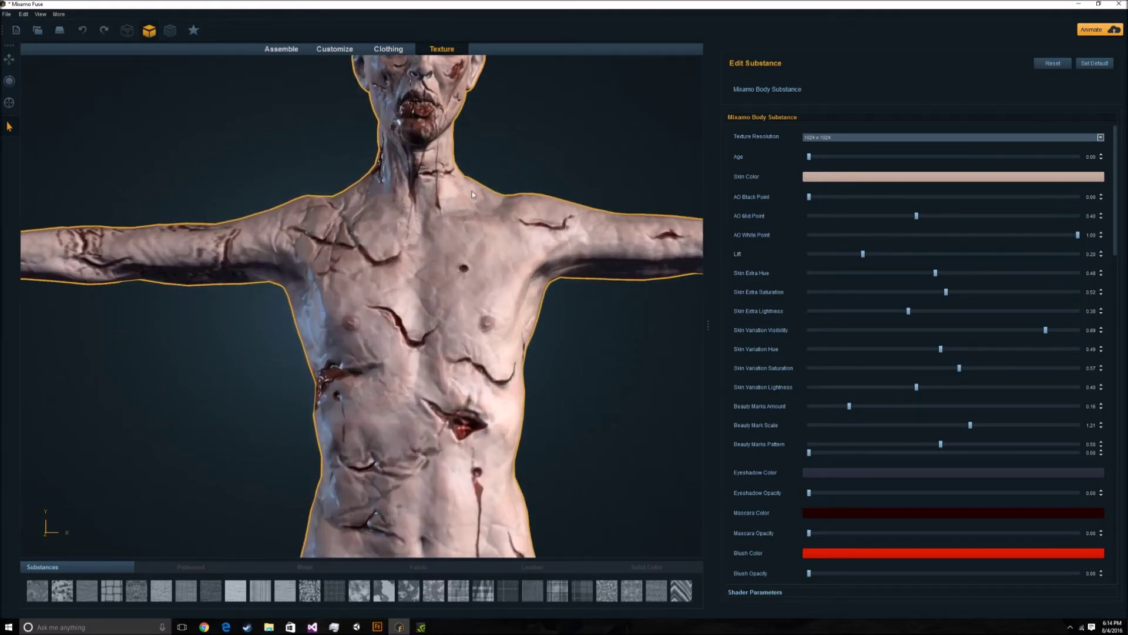
scroll(471, 192, "down", 5)
left_click(378, 626)
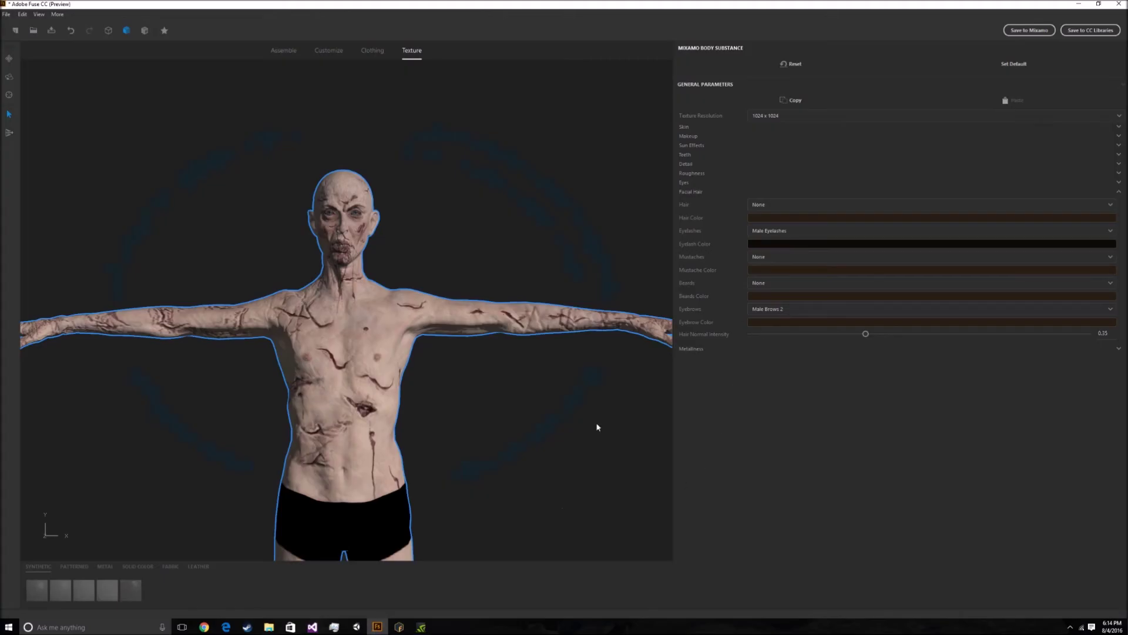
key("alt+Tab")
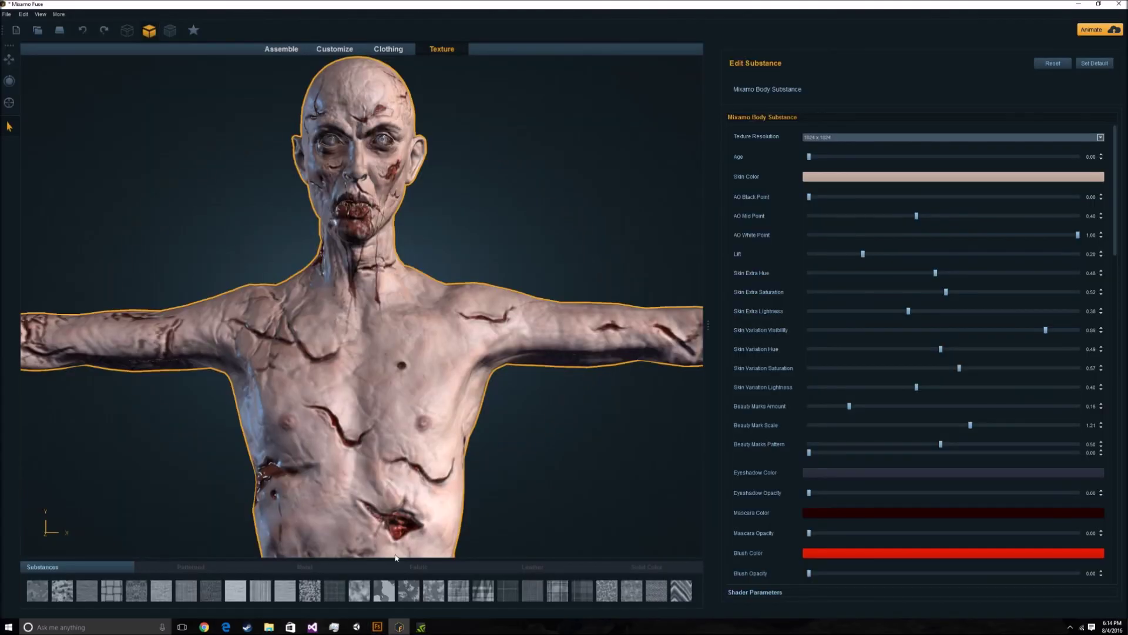
left_click(377, 627)
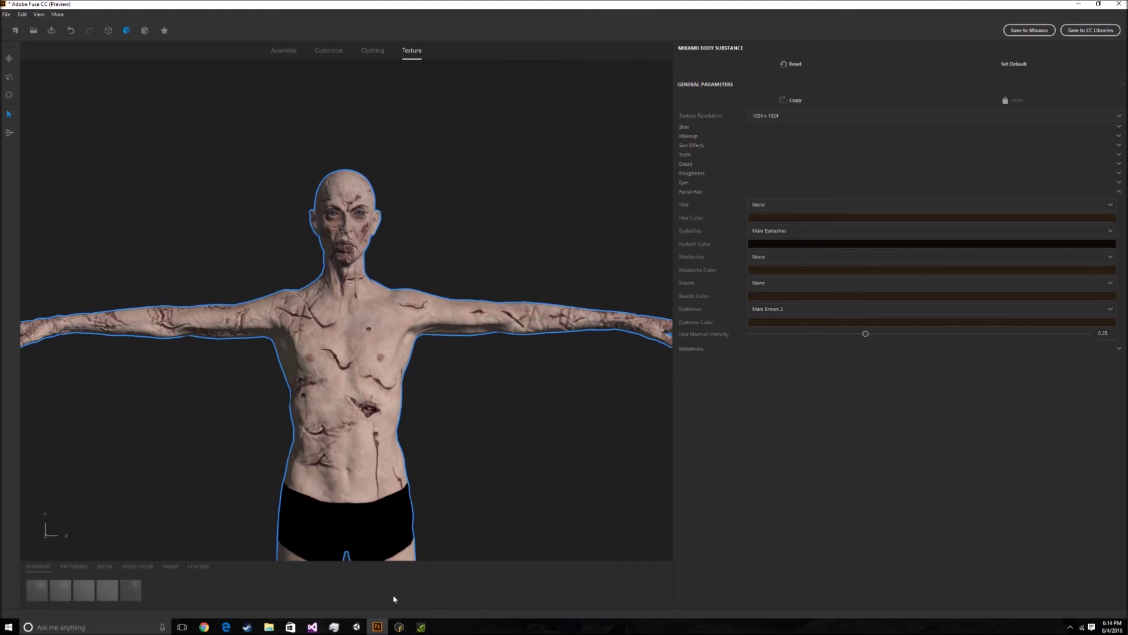
Orbit and zoom both zombies to matching angles, comparing the bald Fuse CC model with the original.
left_click(399, 626)
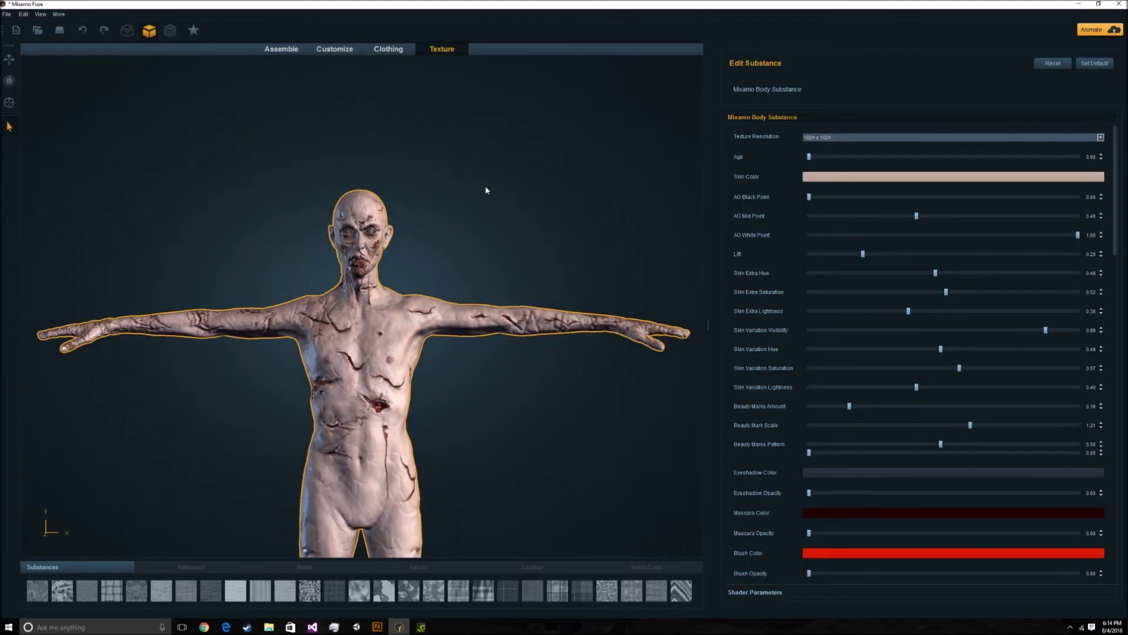
left_click(377, 626)
left_click_drag(469, 247, 427, 462)
key("alt+Tab")
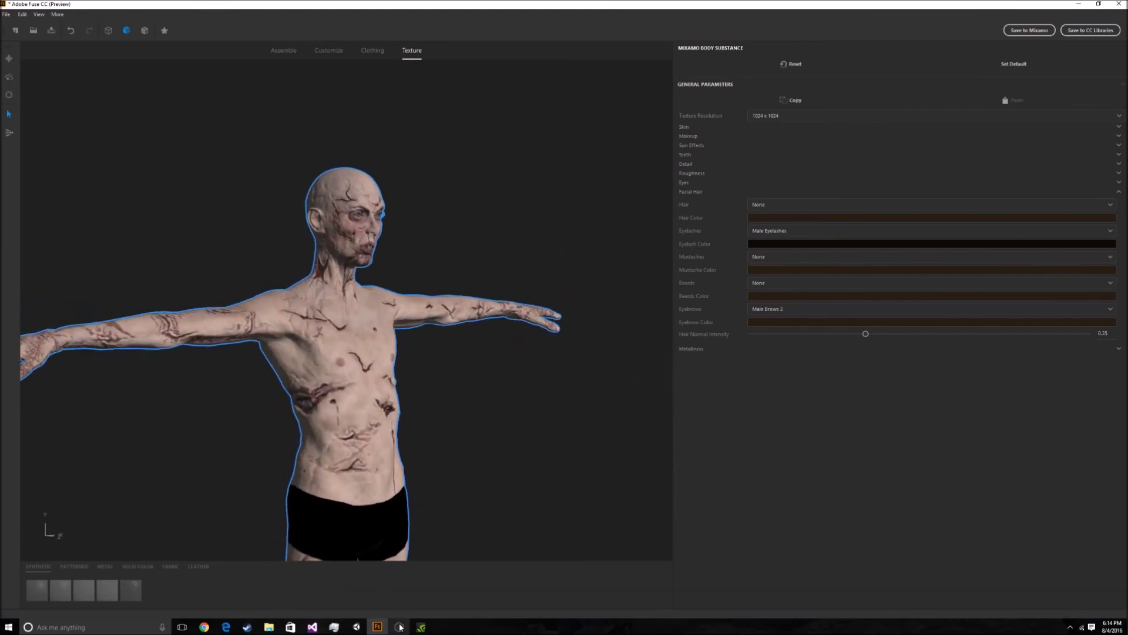
left_click_drag(463, 268, 566, 230)
scroll(559, 229, "up", 5)
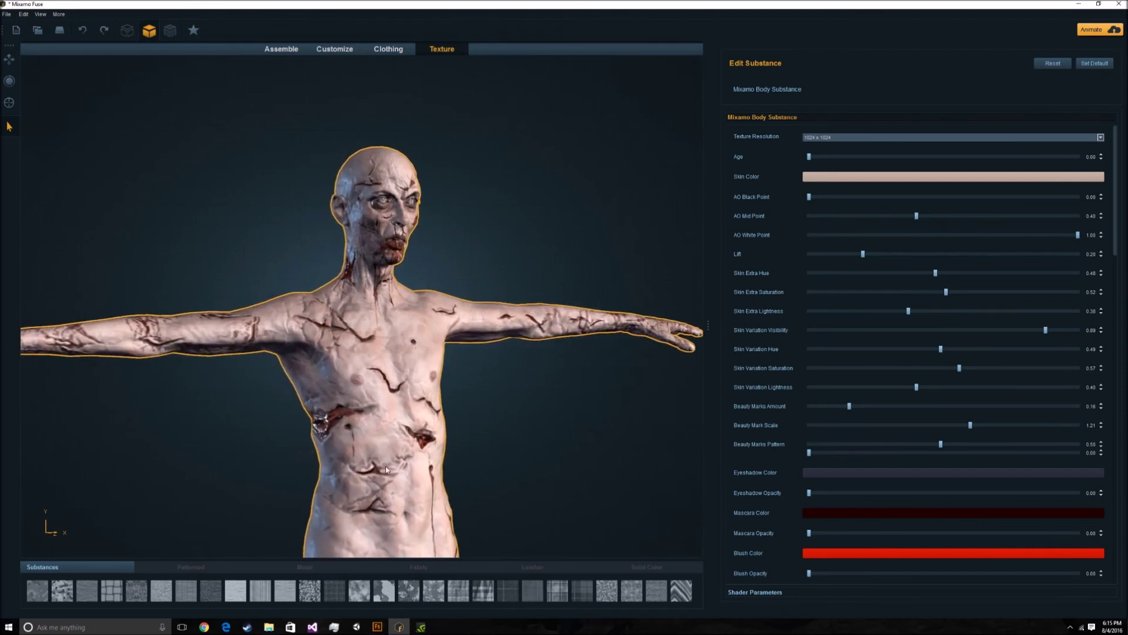
key("alt+Tab")
scroll(452, 218, "up", 2)
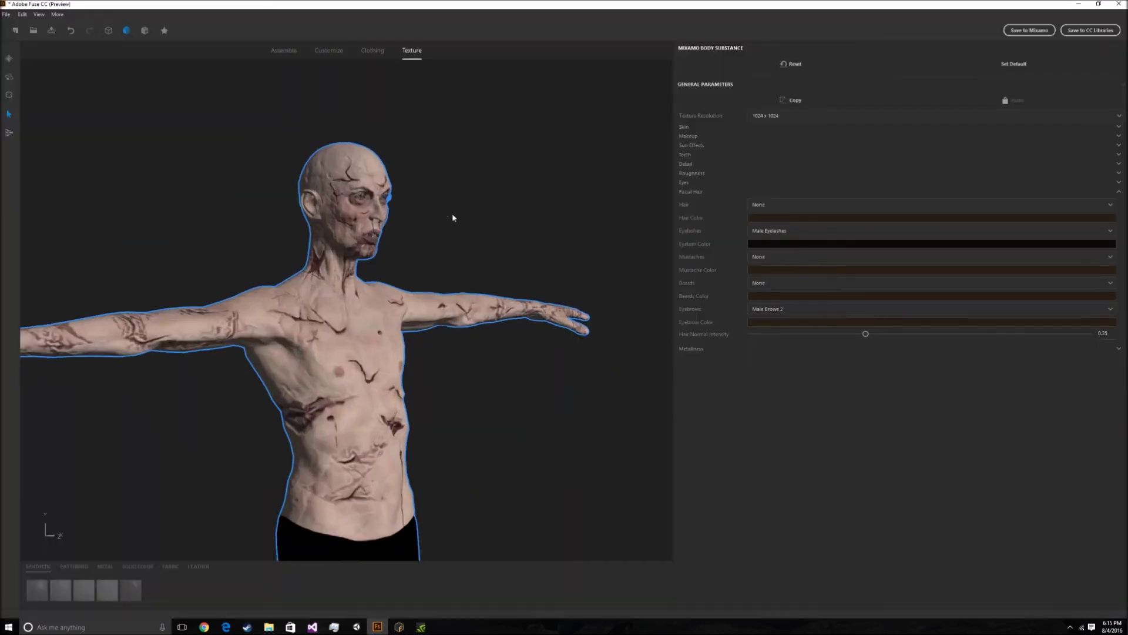
left_click_drag(454, 218, 363, 219)
scroll(364, 220, "down", 2)
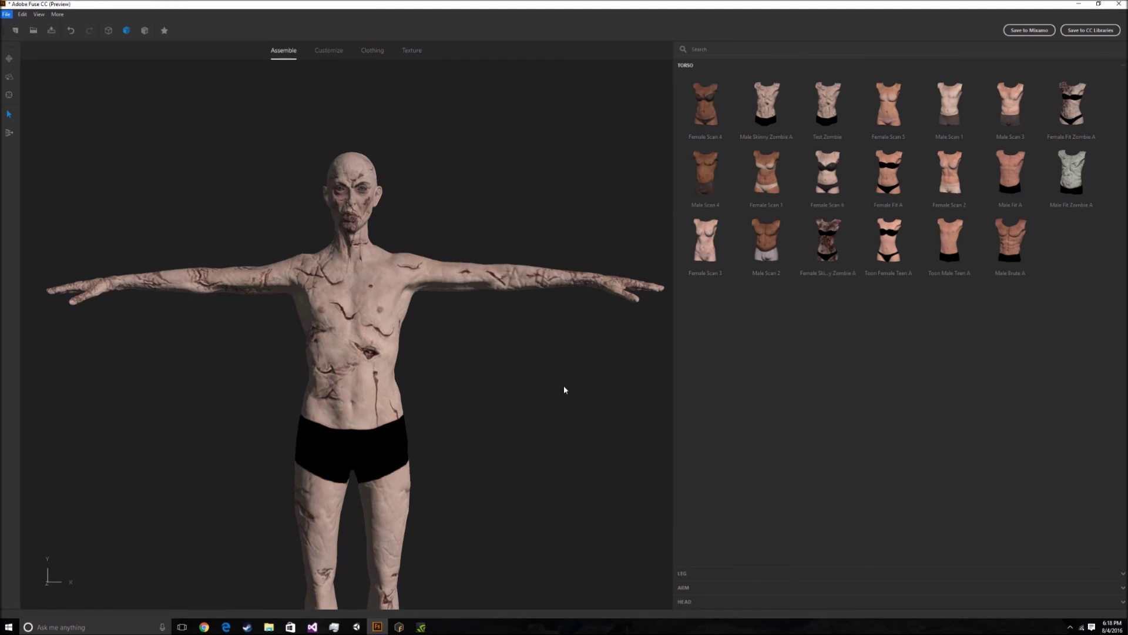
left_click_drag(563, 385, 581, 396)
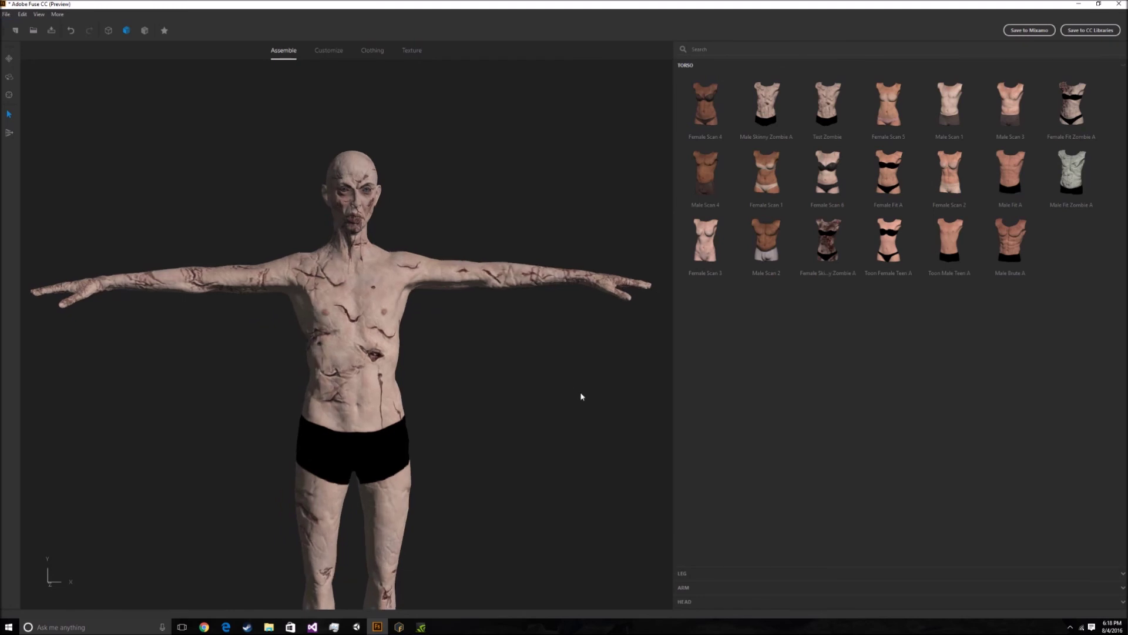
Start a new model, discarding the unsaved changes to the old one.
left_click(6, 14)
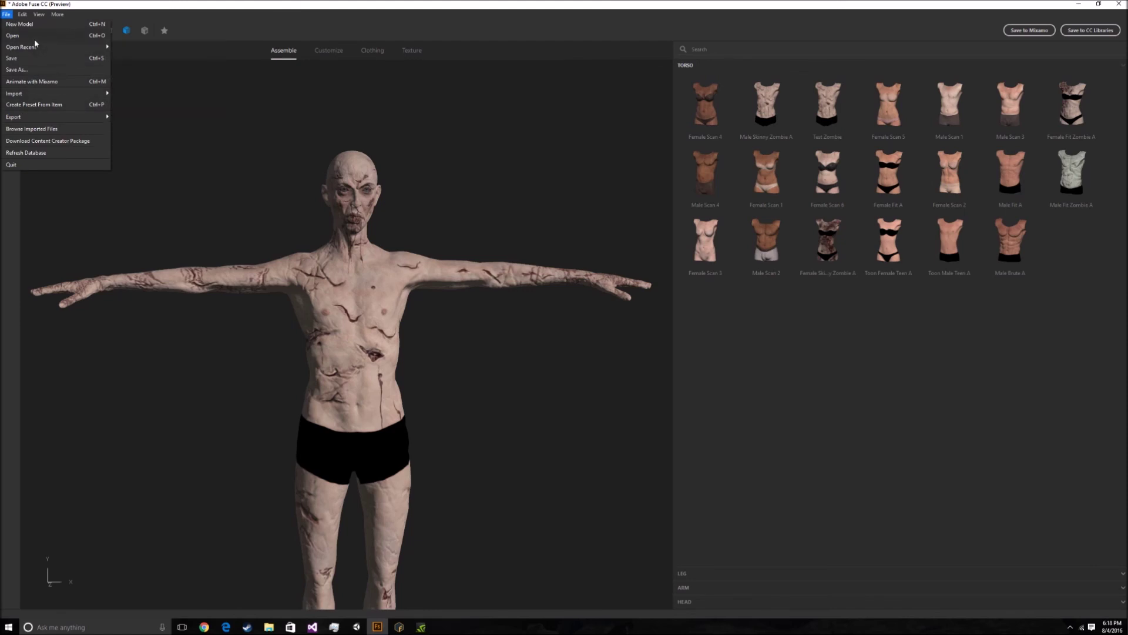
left_click(45, 26)
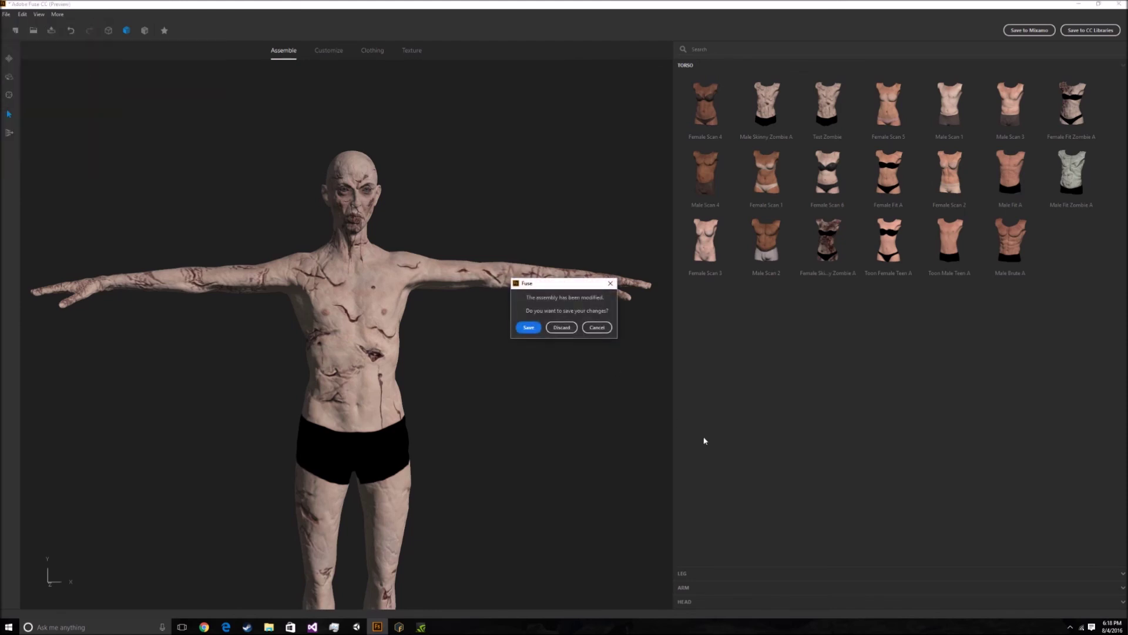
left_click(561, 327)
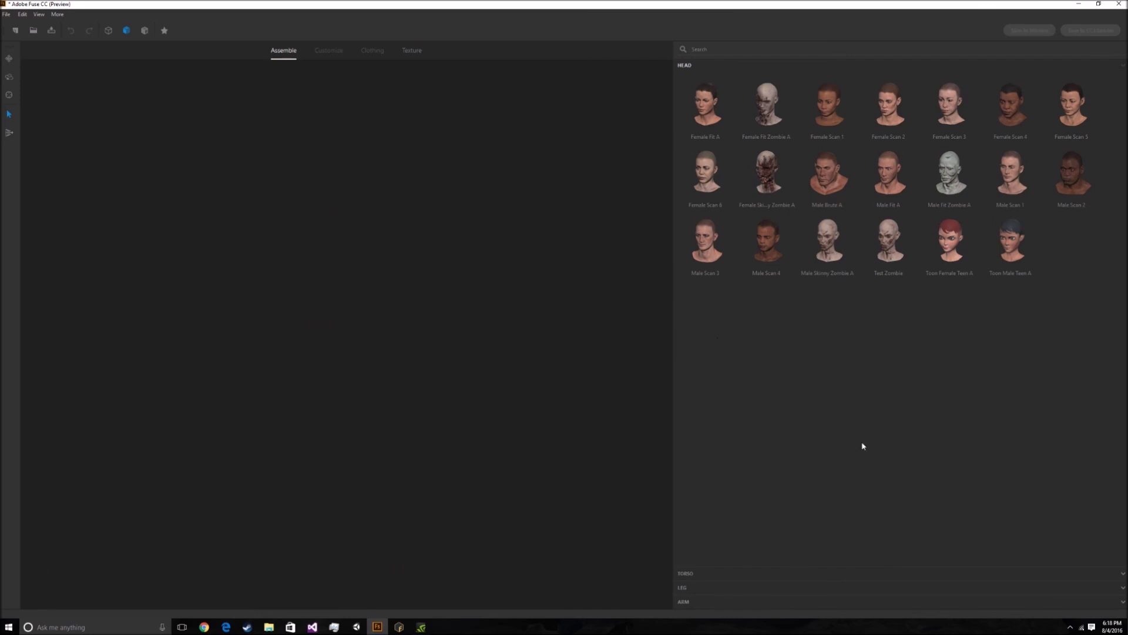
Assemble the new body from the Test Zombie head, torso and legs.
left_click(413, 51)
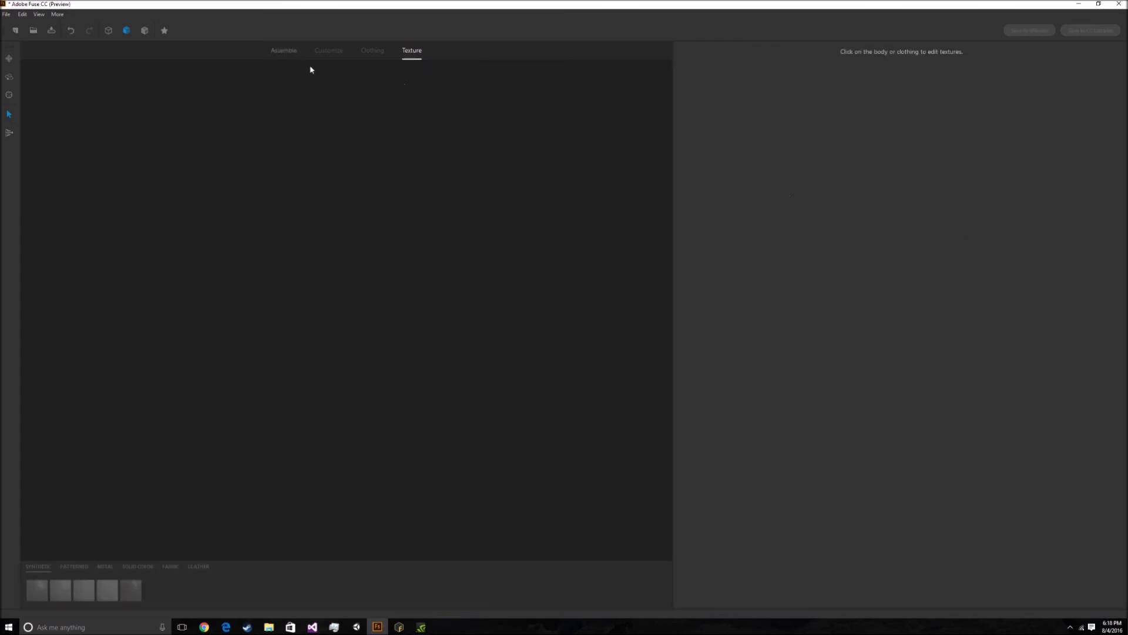
left_click(284, 51)
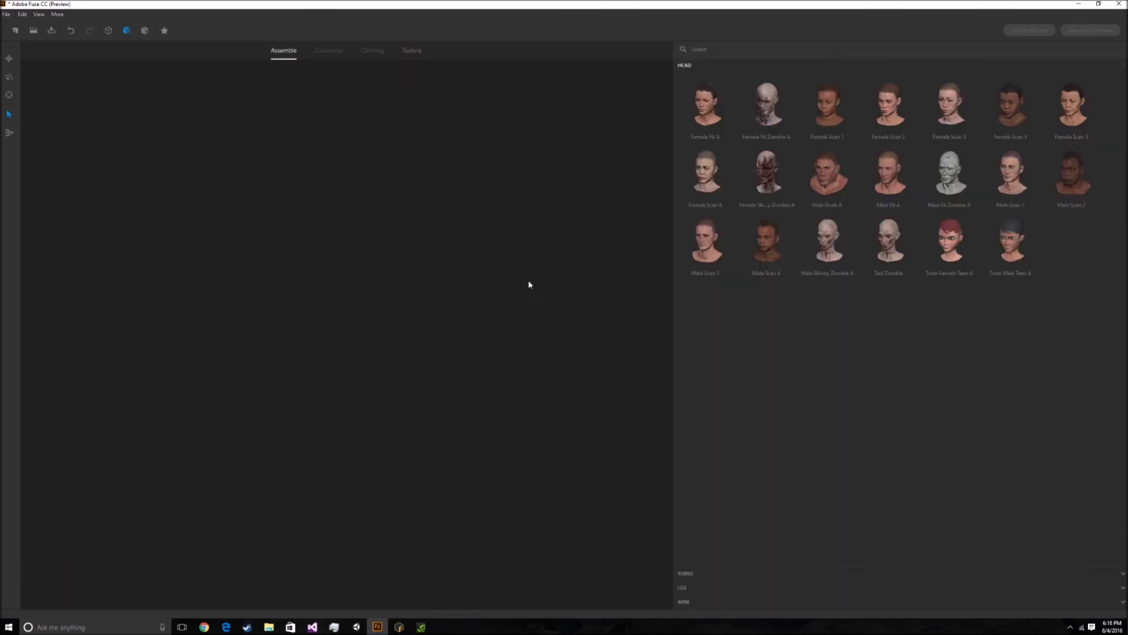
left_click(888, 265)
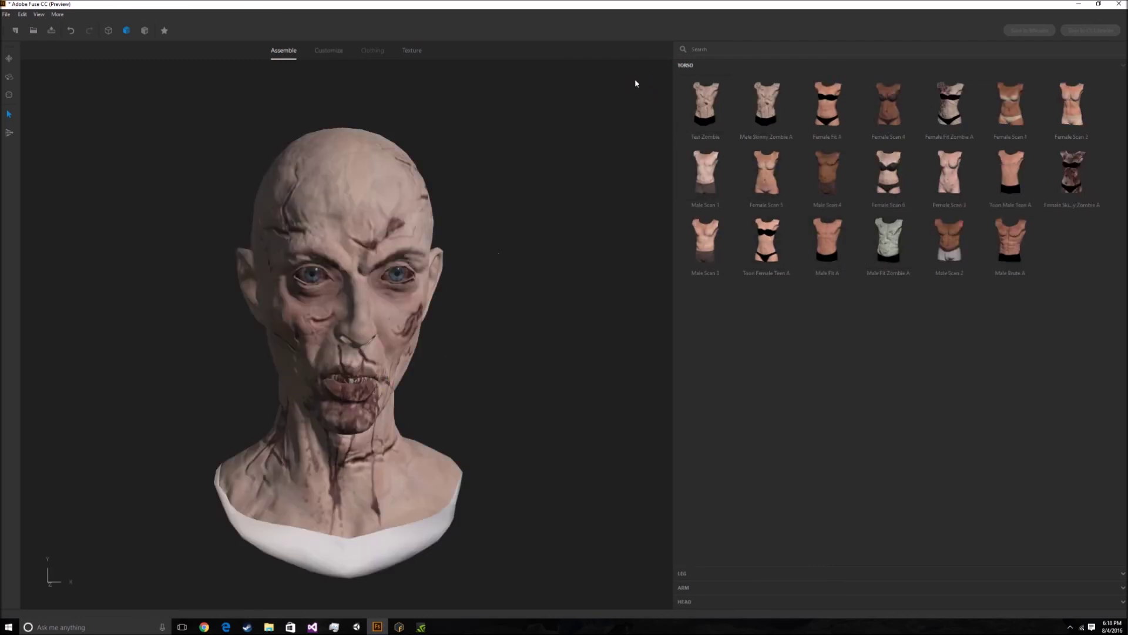
left_click(671, 125)
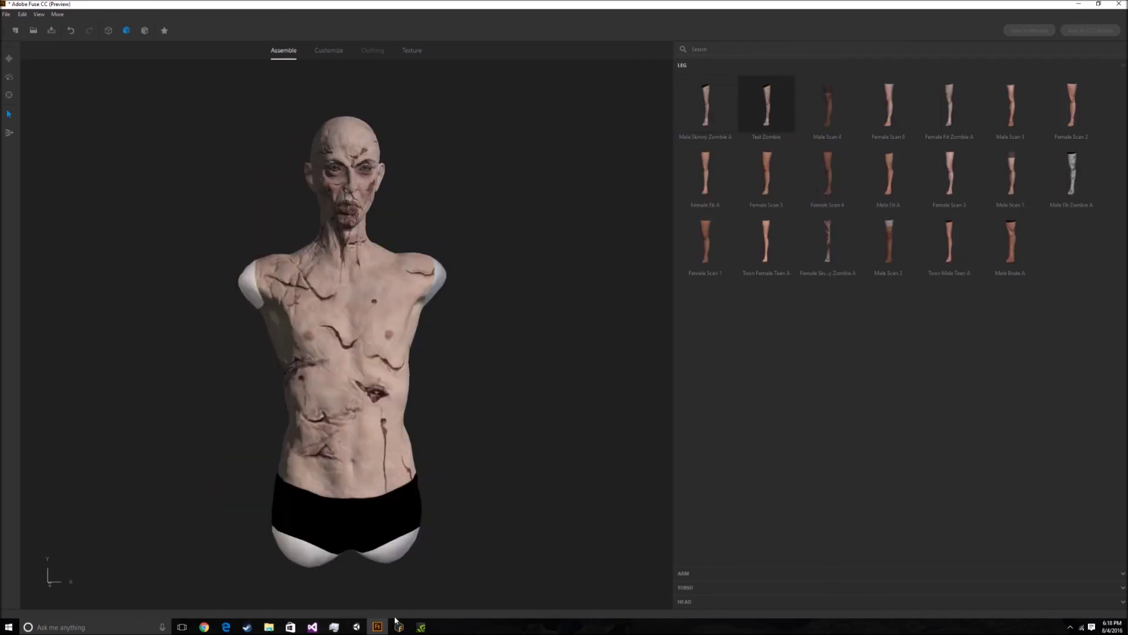
left_click(767, 104)
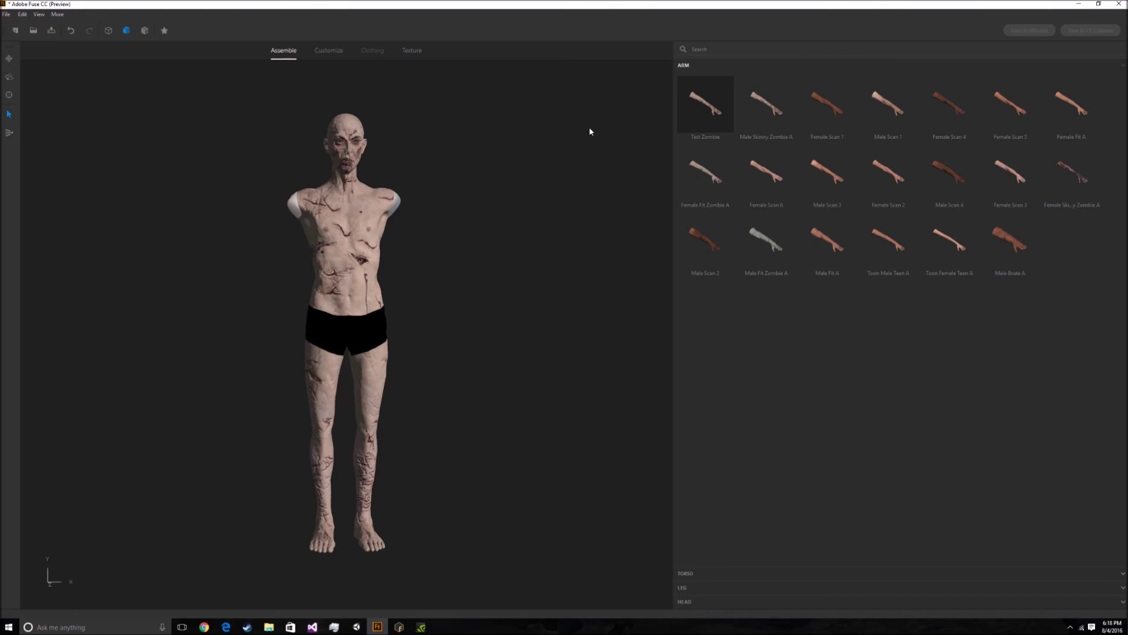
left_click_drag(559, 134, 542, 198)
left_click(405, 624)
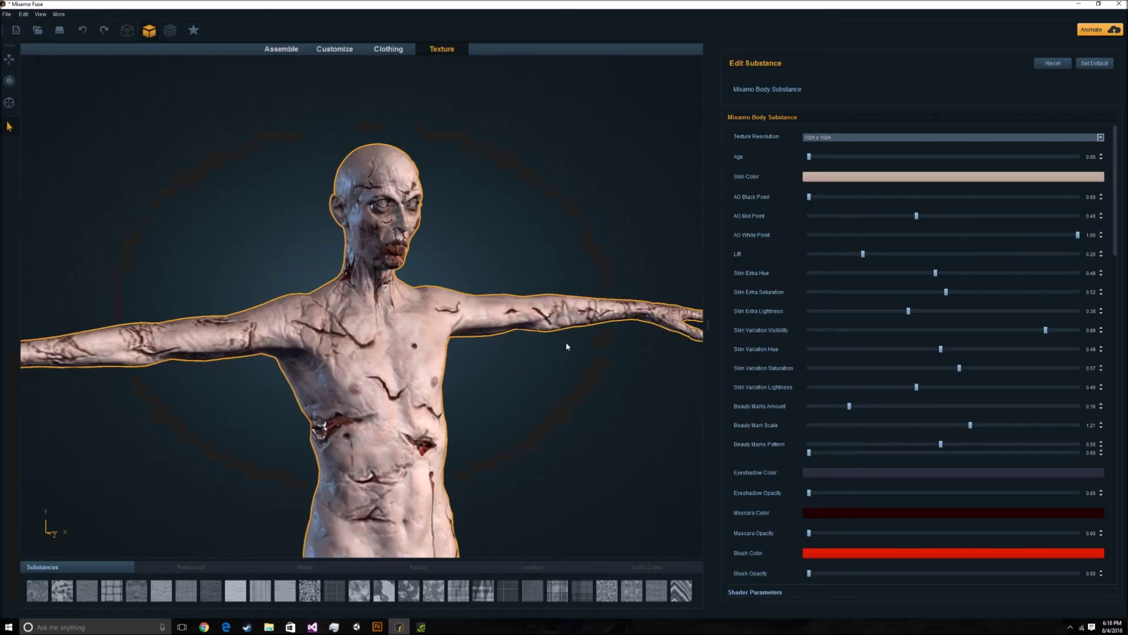
left_click(297, 52)
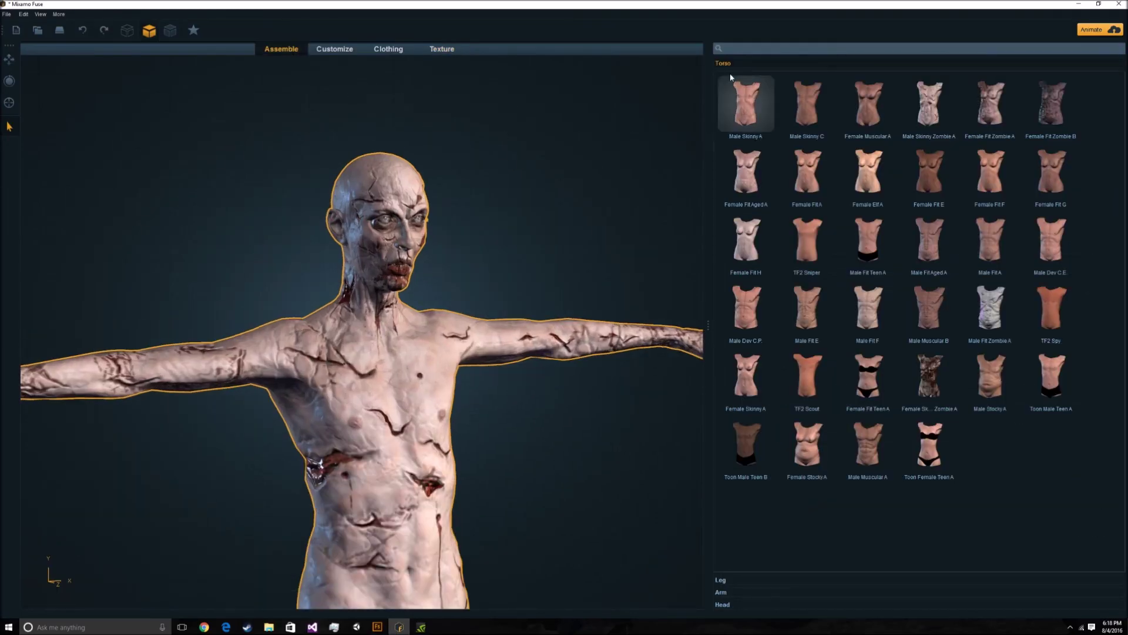
left_click(766, 605)
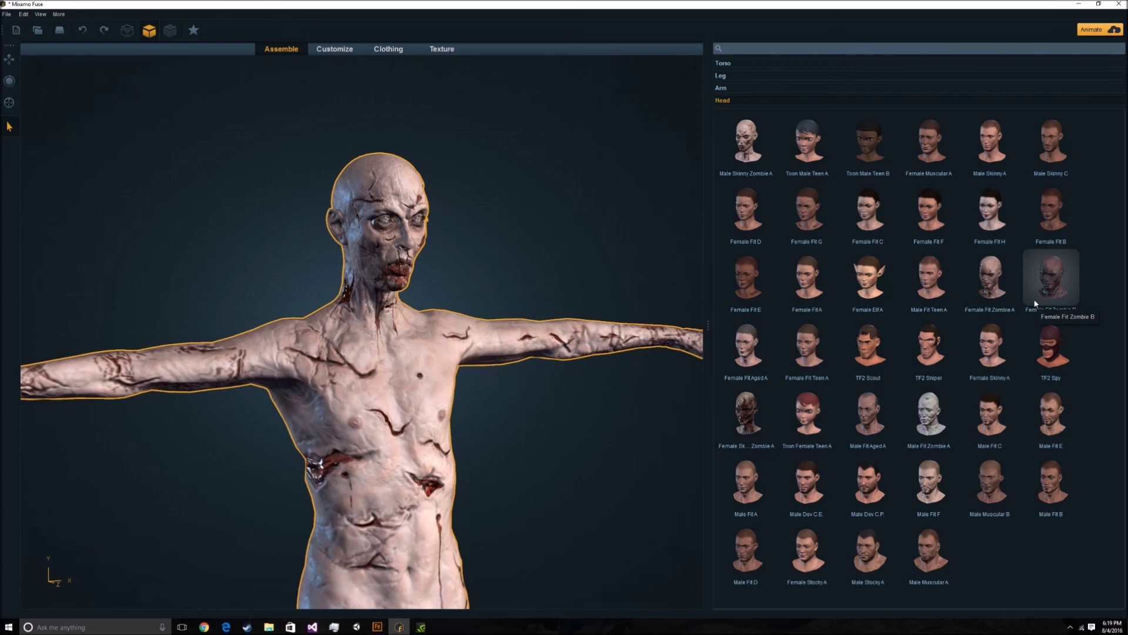
left_click(375, 627)
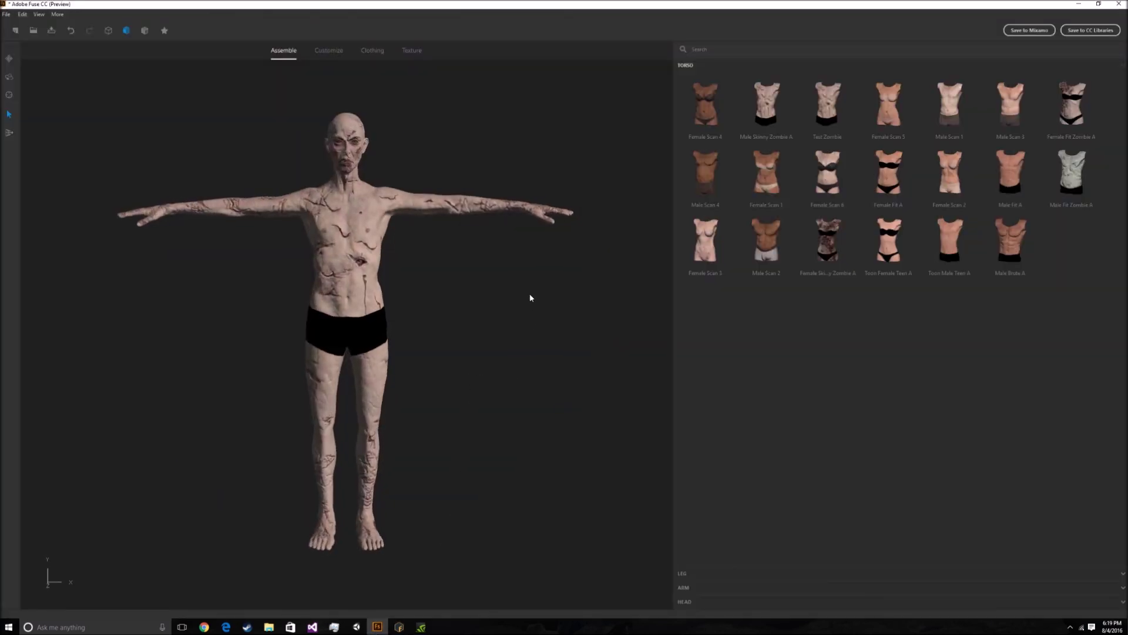
left_click(400, 627)
left_click(377, 627)
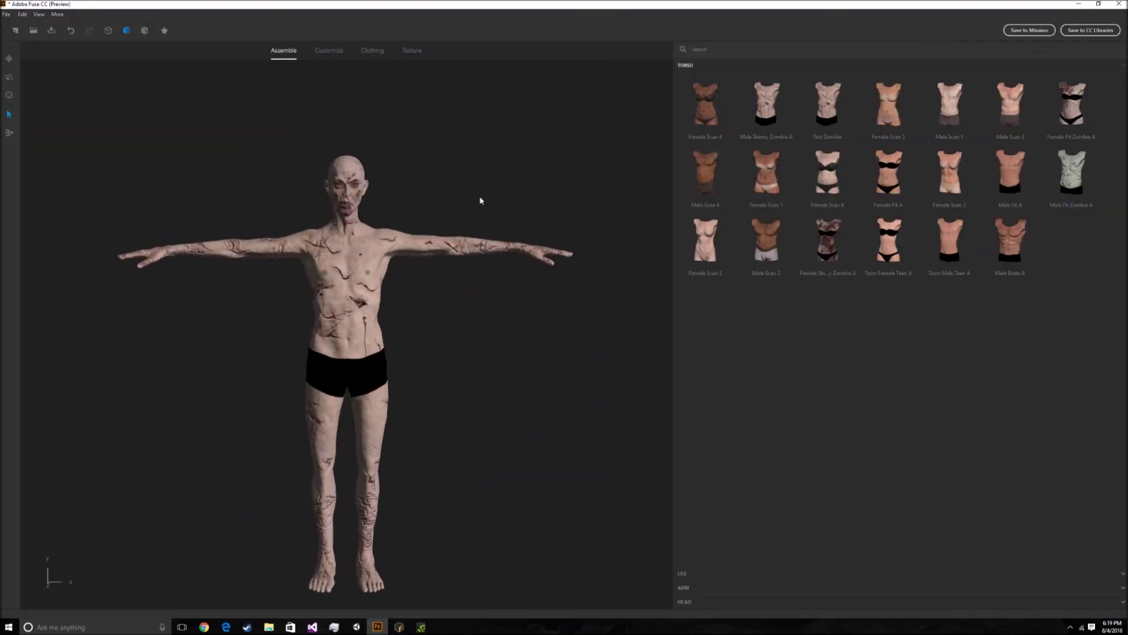
left_click_drag(443, 203, 386, 336)
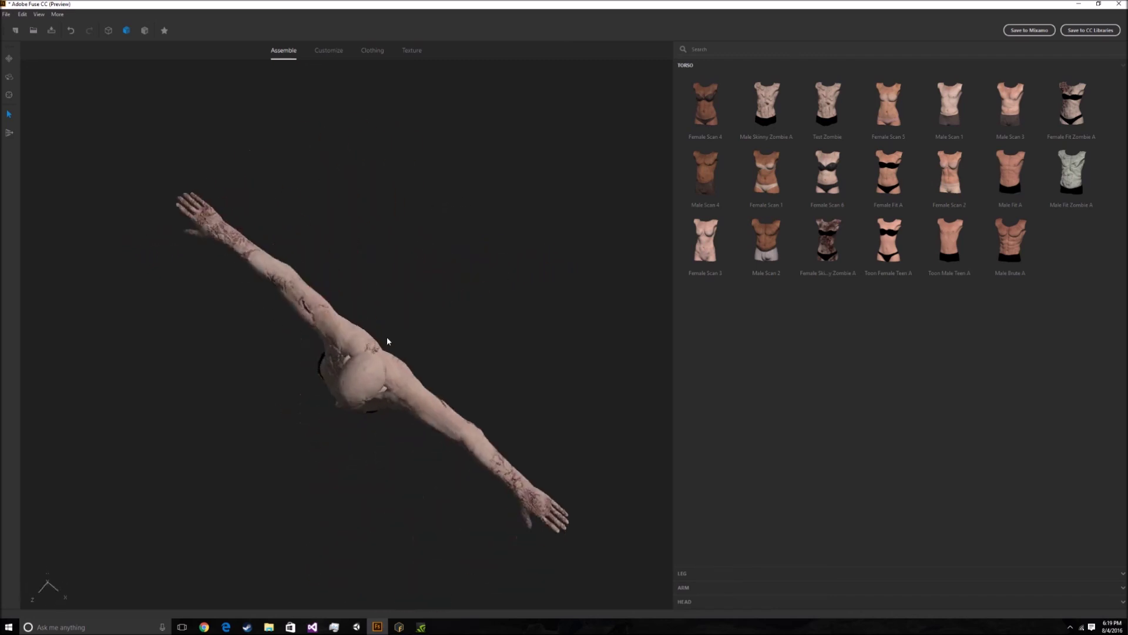